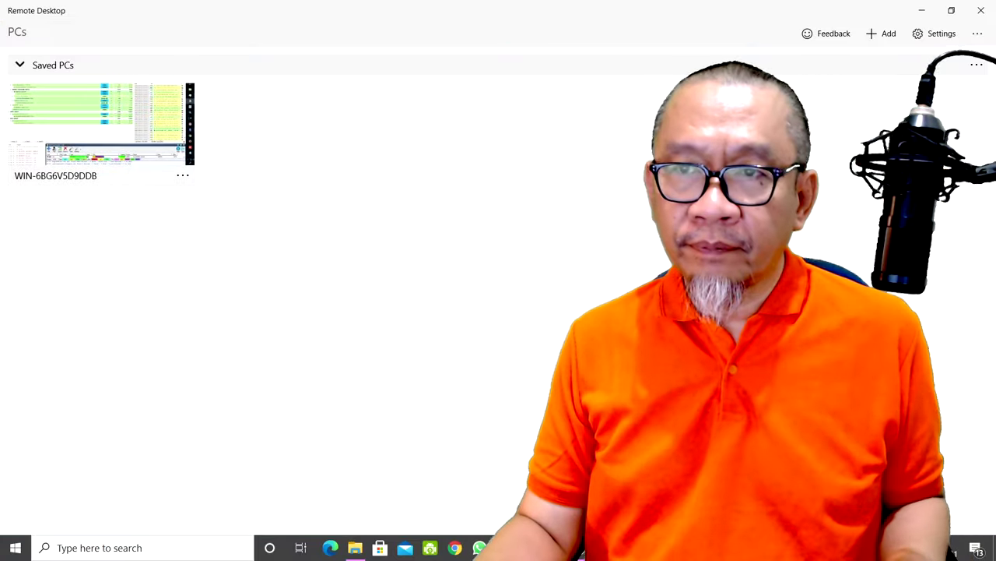
Connect to the saved remote PC WIN-6BG6V5D9DDB and log in by entering the account password
{"action": "left_click", "coordinate": [122, 122]}
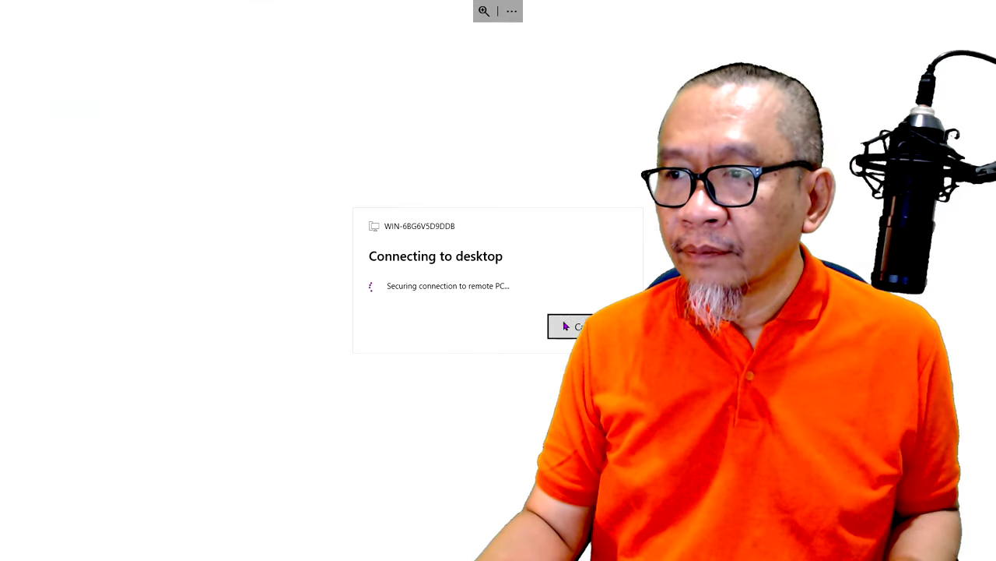
{"action": "type", "text": "•••••"}
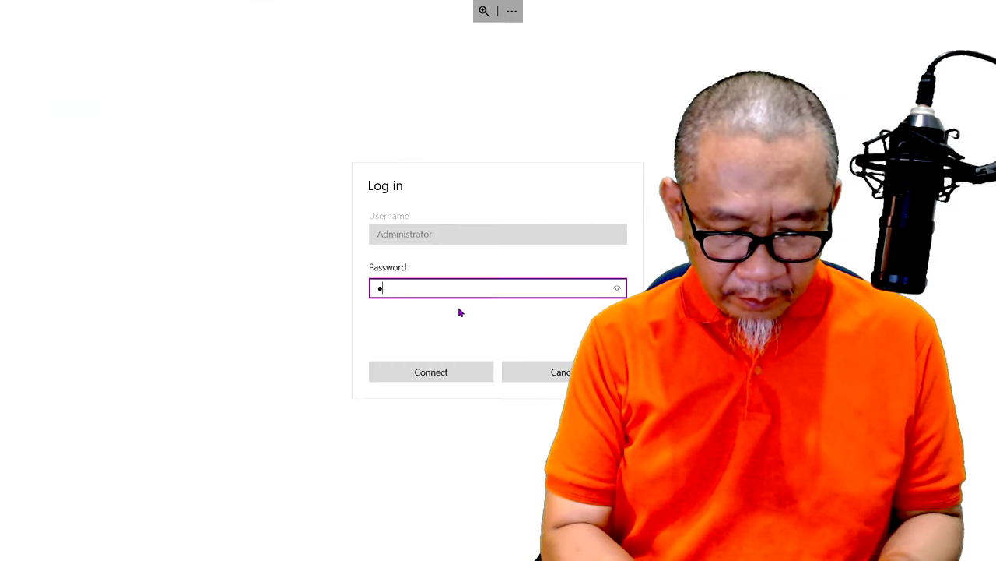
{"action": "type", "text": "••••"}
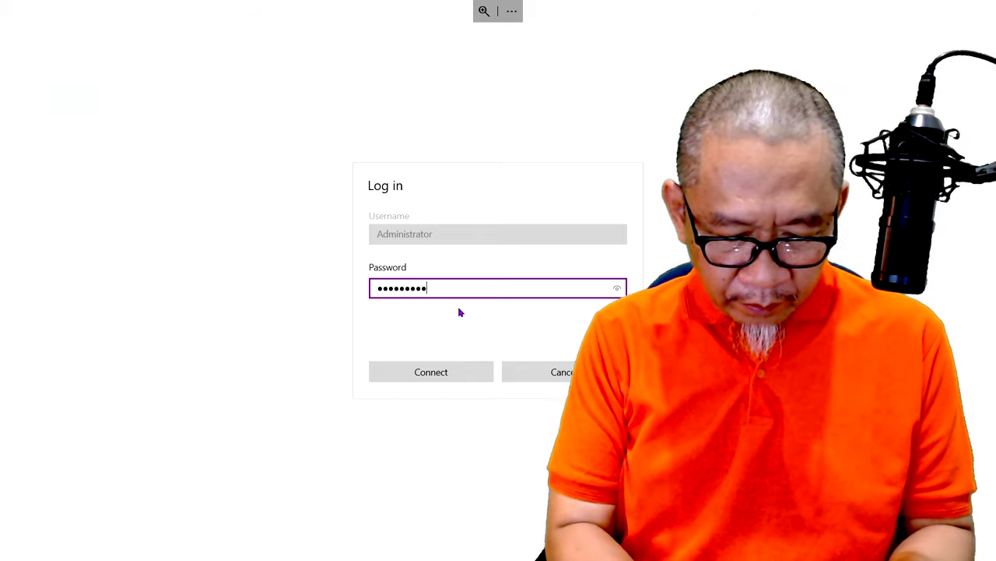
{"action": "key", "text": "Return"}
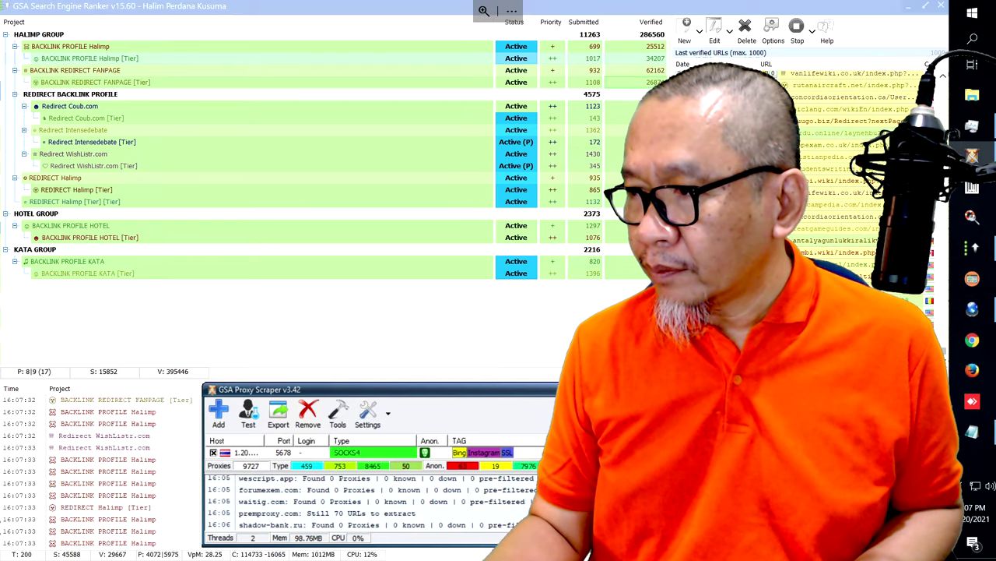
Clear the remote desktop by minimizing the GSA Search Engine Ranker and Proxy Scraper windows and closing the Notepad file
{"action": "left_click", "coordinate": [911, 59]}
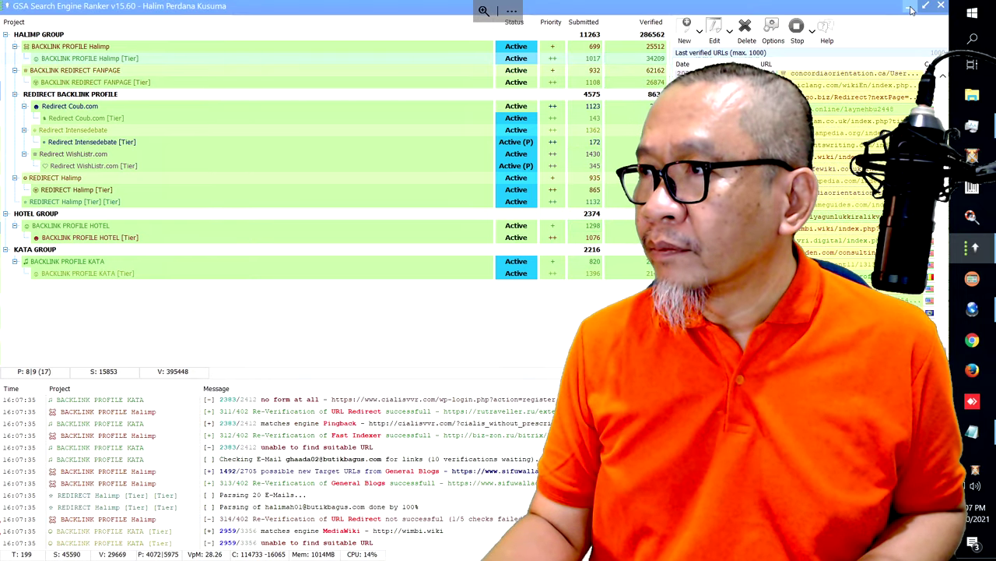
{"action": "left_click", "coordinate": [907, 5]}
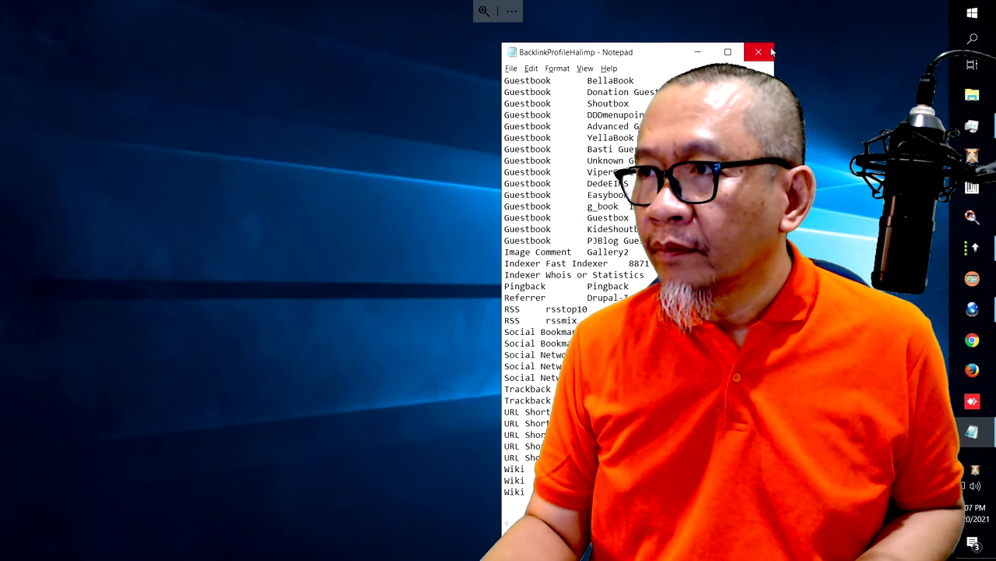
{"action": "left_click", "coordinate": [766, 49]}
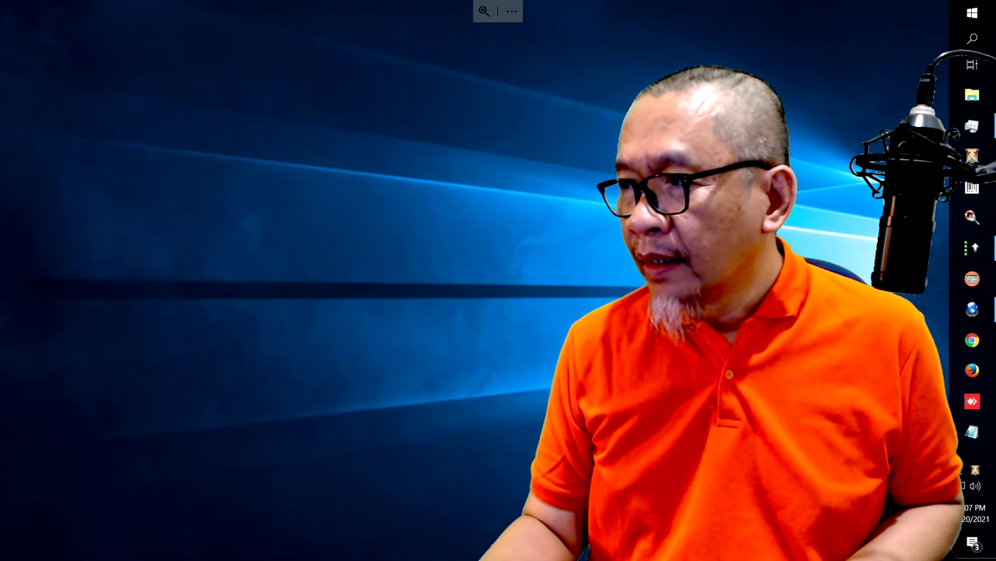
Switch to GSA Content Generator and start a new project with the Wizard
{"action": "left_click", "coordinate": [975, 343]}
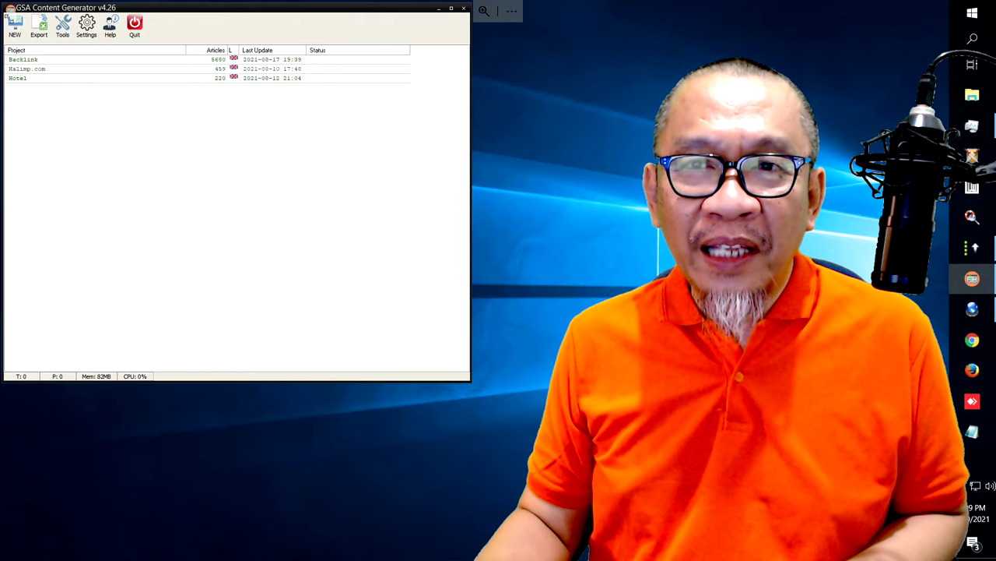
{"action": "left_click", "coordinate": [15, 25]}
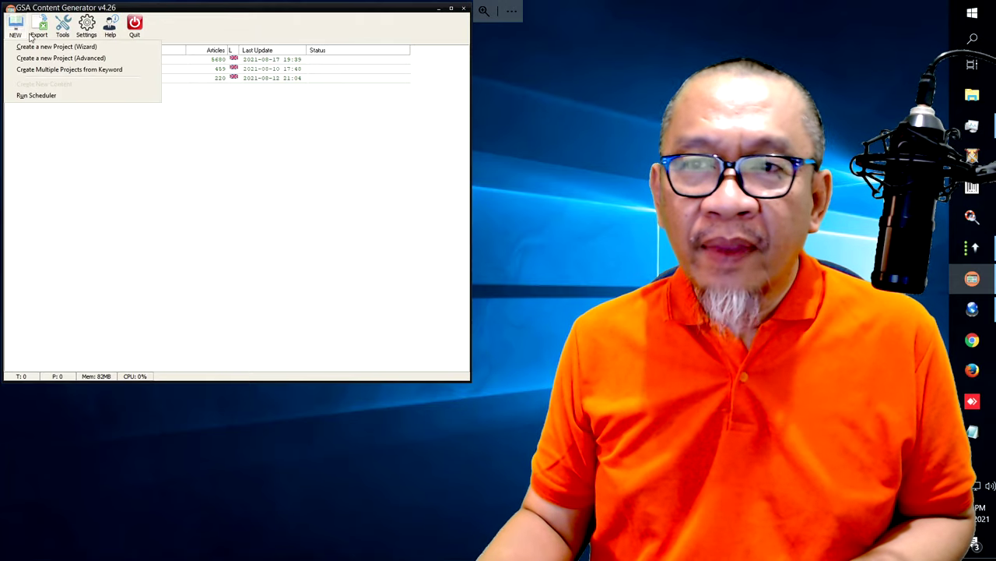
{"action": "left_click", "coordinate": [68, 50]}
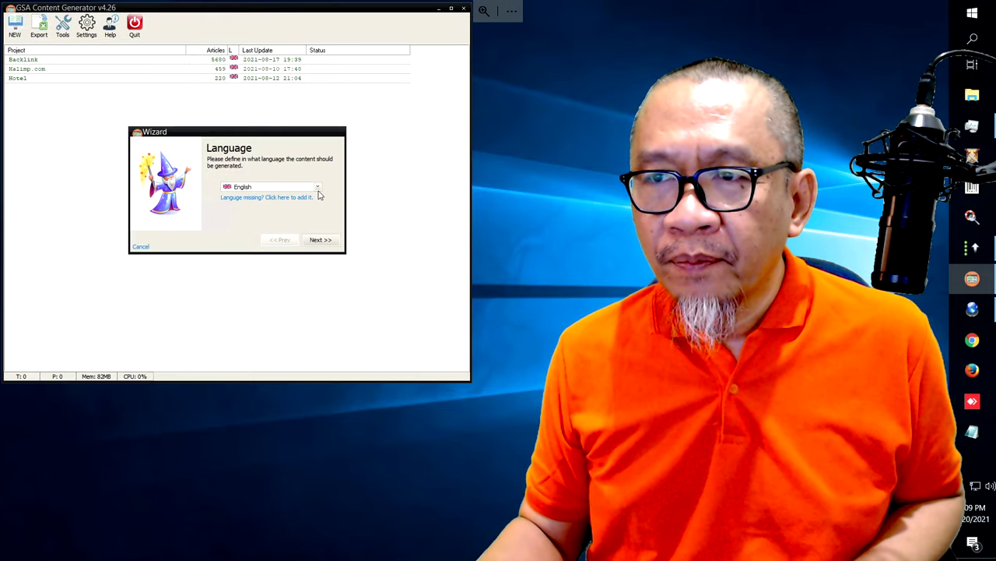
Set the content language to Indonesian and continue to the topic keywords
{"action": "left_click", "coordinate": [320, 190]}
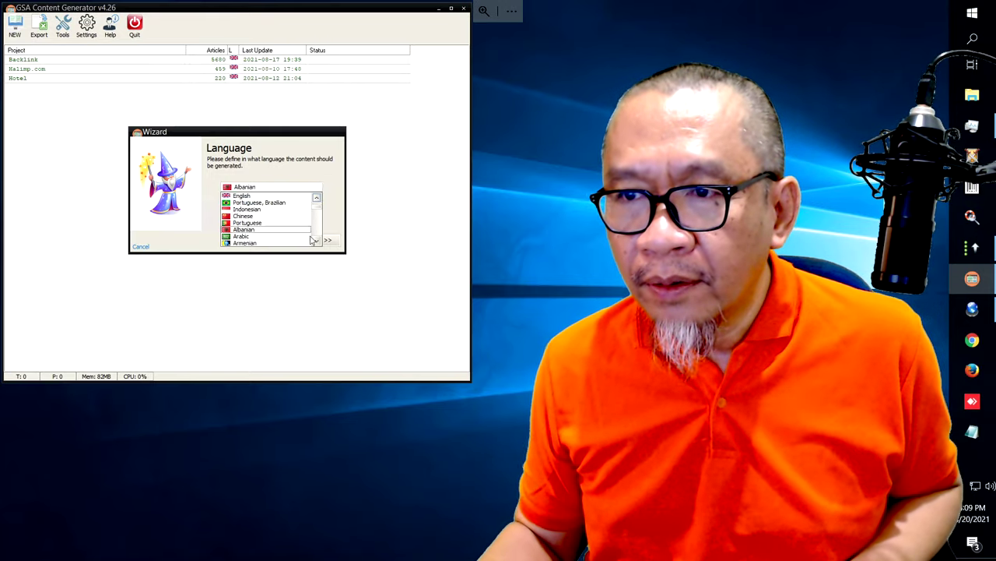
{"action": "left_click", "coordinate": [317, 243]}
{"action": "left_click", "coordinate": [317, 243]}
{"action": "left_click", "coordinate": [317, 243]}
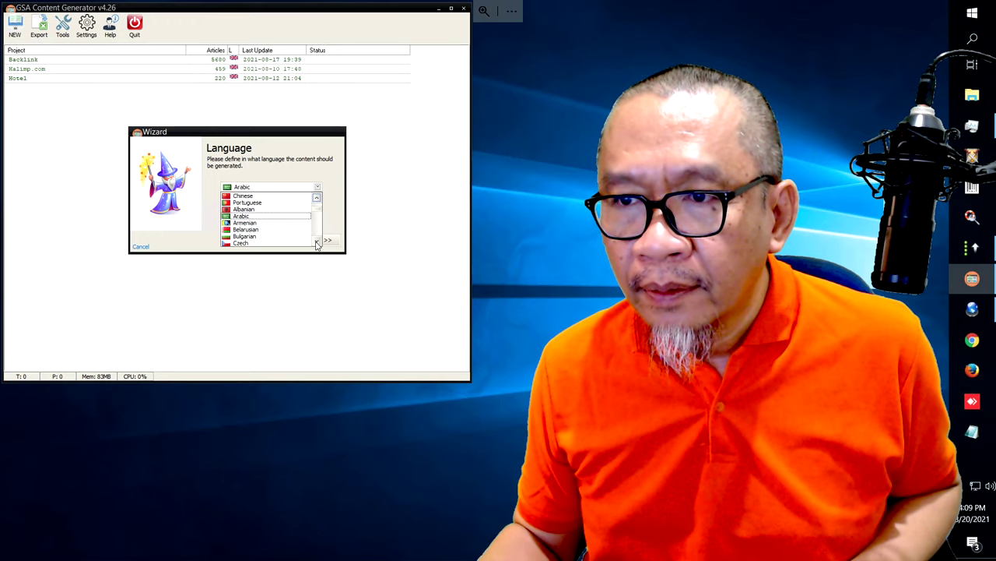
{"action": "left_click", "coordinate": [317, 243]}
{"action": "left_click", "coordinate": [317, 243]}
{"action": "left_click", "coordinate": [317, 243]}
{"action": "left_click", "coordinate": [317, 243]}
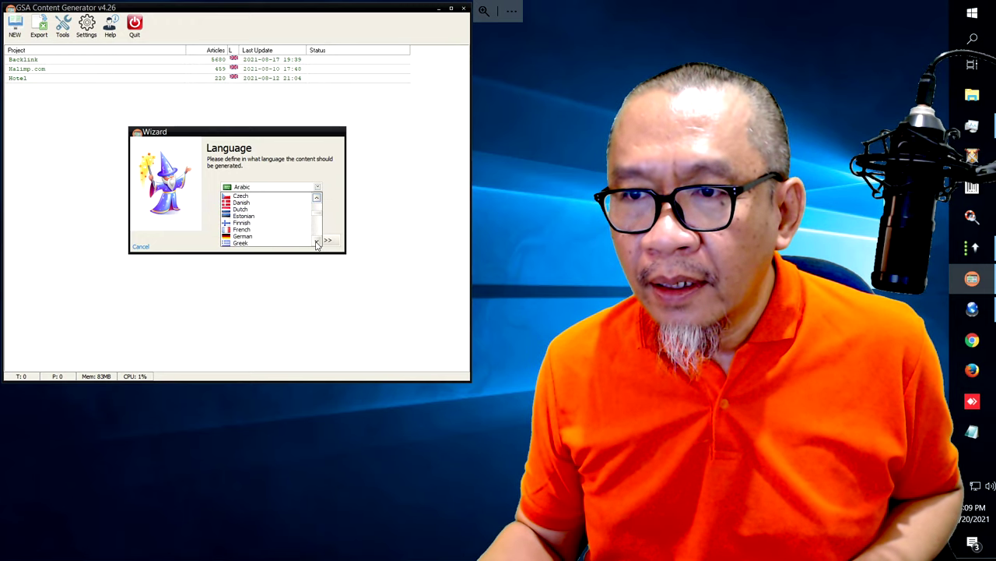
{"action": "left_click", "coordinate": [316, 243]}
{"action": "left_click", "coordinate": [317, 243]}
{"action": "left_click", "coordinate": [316, 243]}
{"action": "left_click", "coordinate": [317, 243]}
{"action": "left_click", "coordinate": [317, 243]}
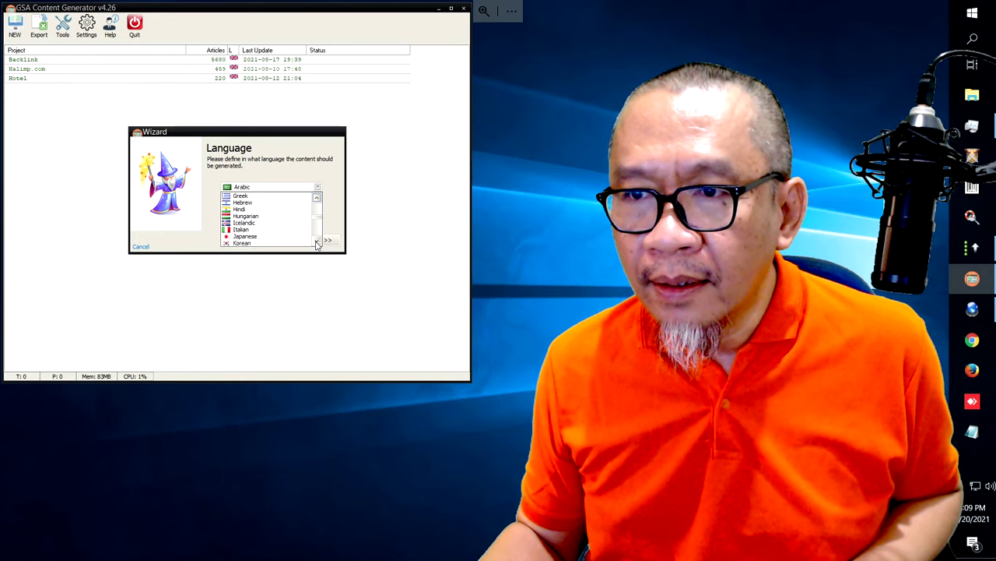
{"action": "left_click", "coordinate": [316, 243]}
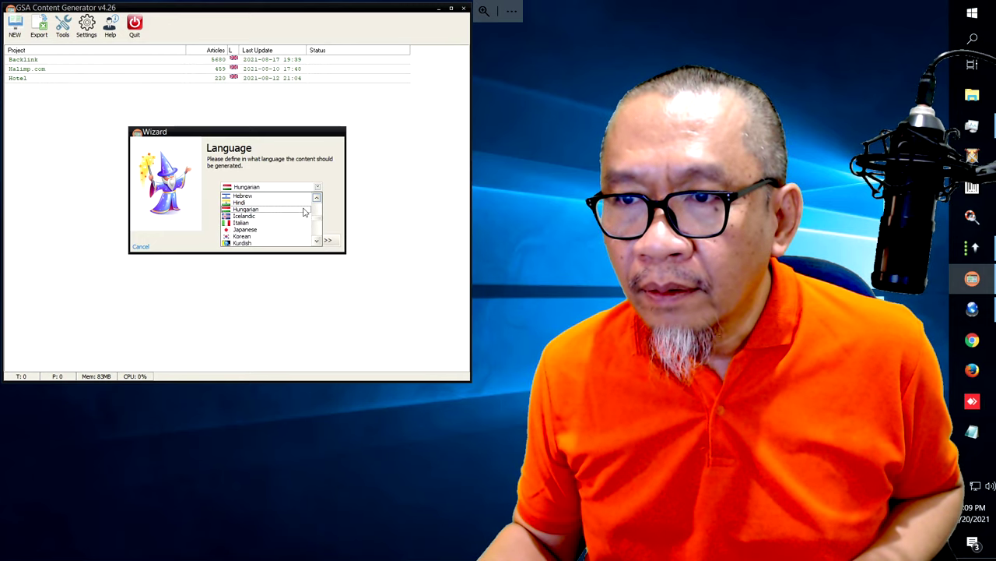
{"action": "scroll", "coordinate": [288, 214], "scroll_direction": "up", "scroll_amount": 2}
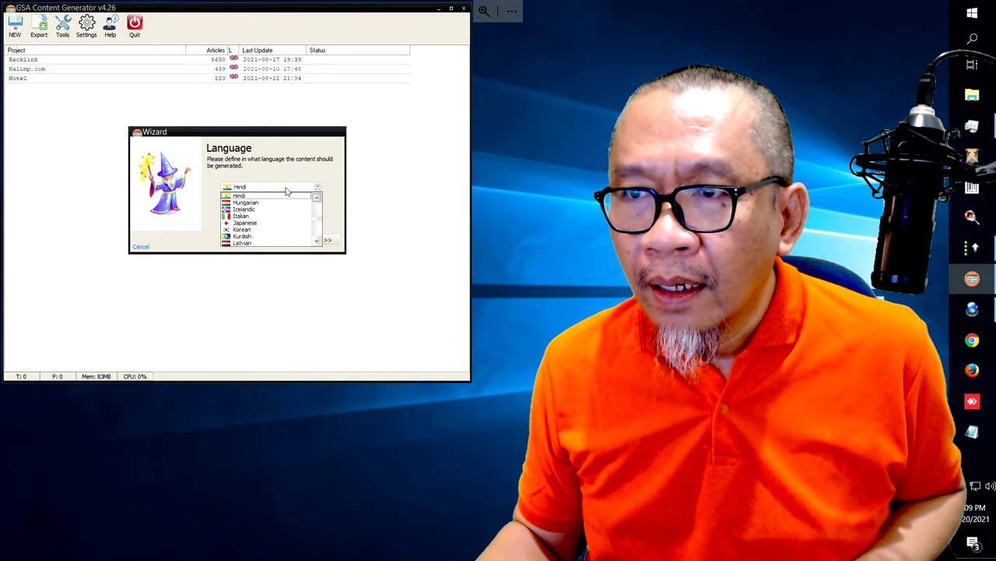
{"action": "left_click", "coordinate": [287, 193]}
{"action": "key", "text": "i"}
{"action": "key", "text": "i"}
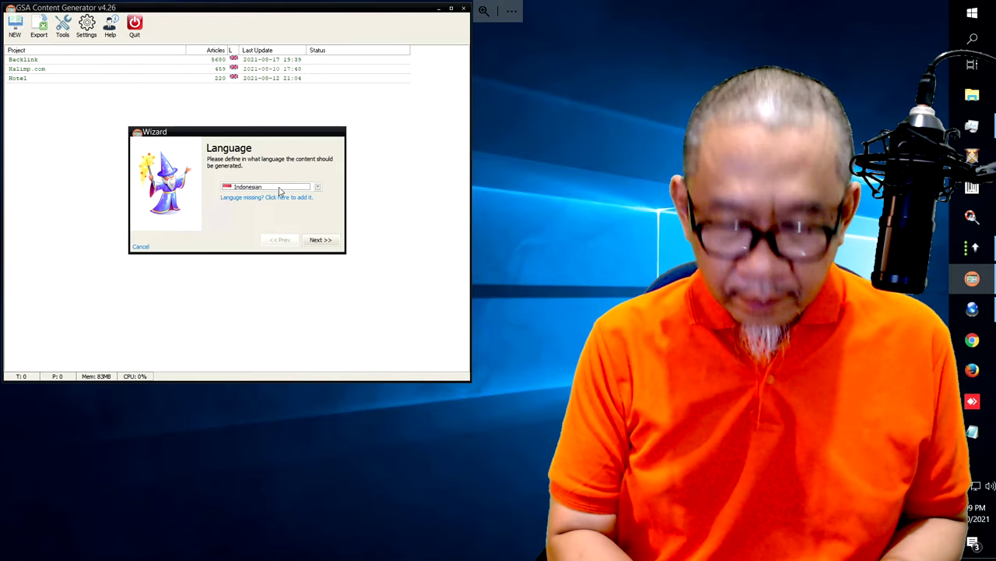
{"action": "left_click", "coordinate": [280, 192]}
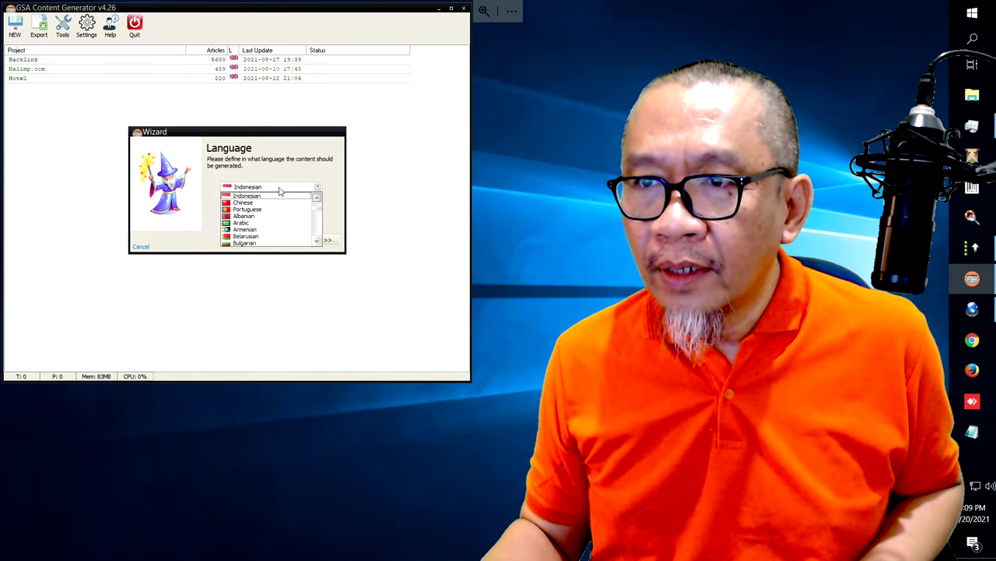
{"action": "left_click", "coordinate": [265, 197]}
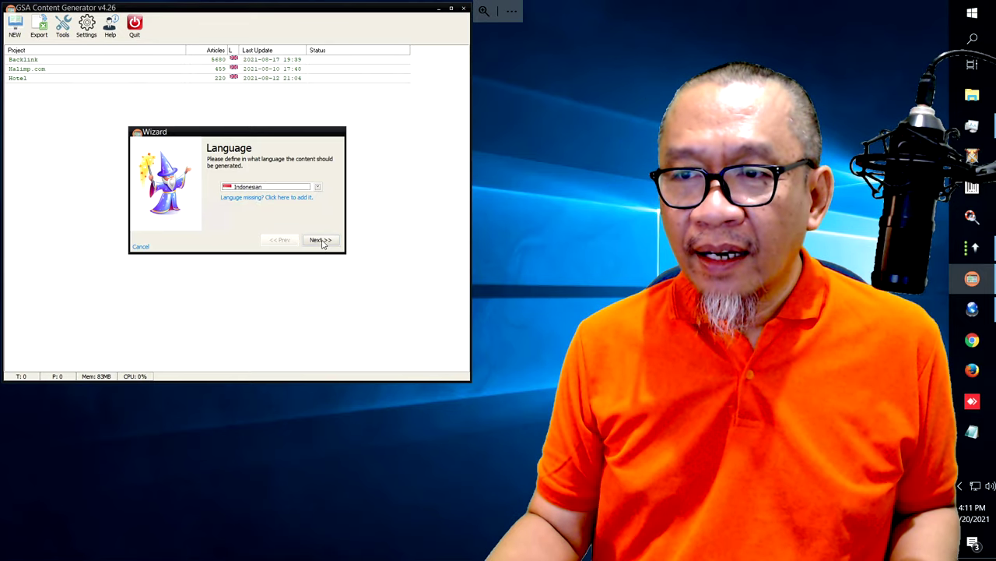
{"action": "left_click", "coordinate": [322, 241]}
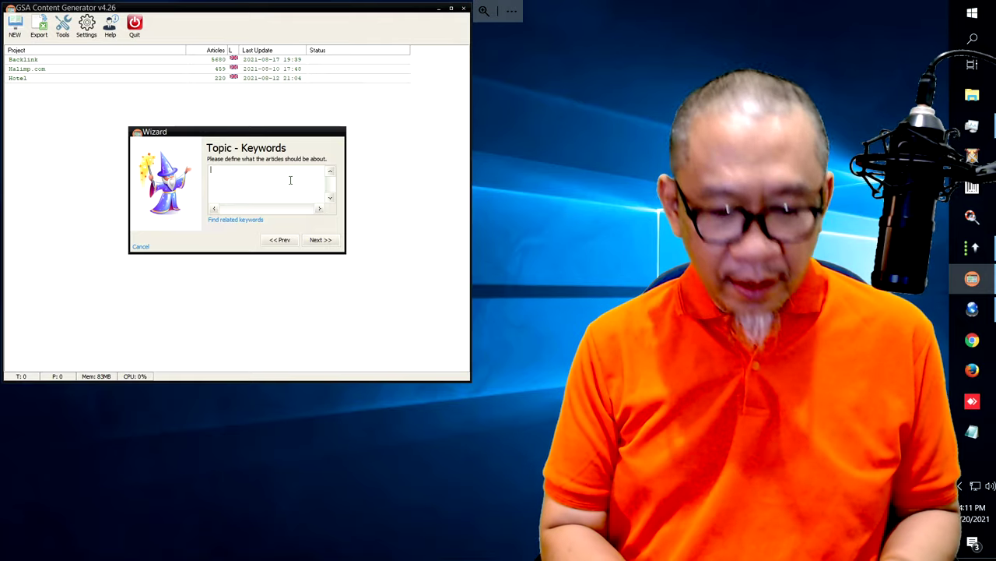
Enter "Rendang" as the article topic keyword and continue to the article style
{"action": "type", "text": "Rendan"}
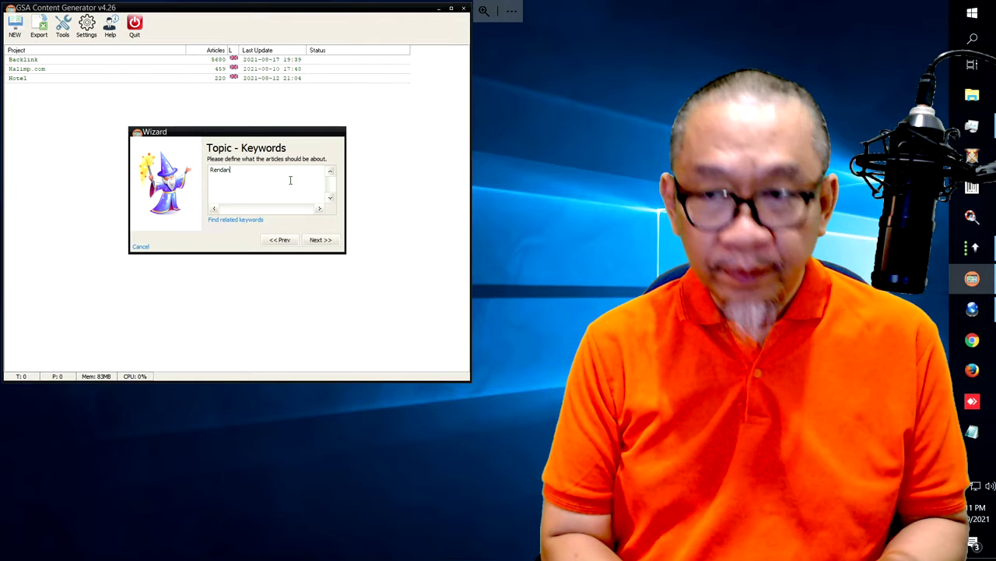
{"action": "type", "text": "g"}
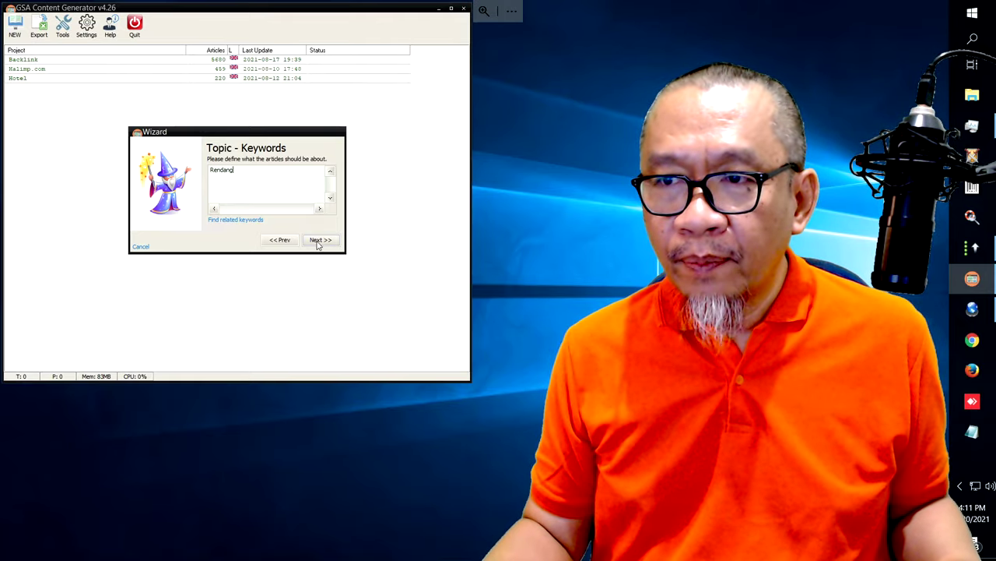
{"action": "left_click", "coordinate": [319, 240]}
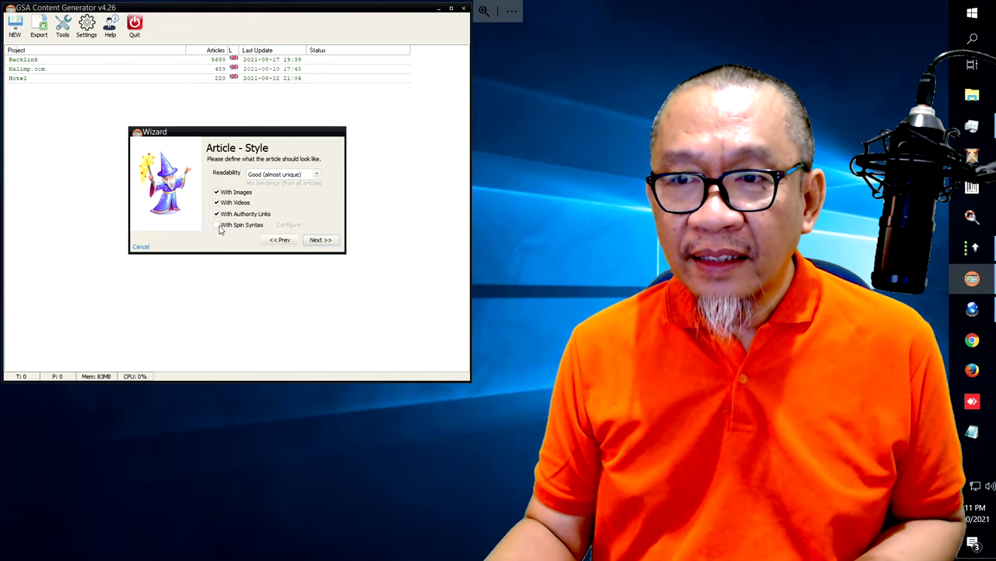
Enable spin syntax for the articles, adding Spinner Chief as the spinner service with its default name and parameters, and continue
{"action": "left_click", "coordinate": [218, 226]}
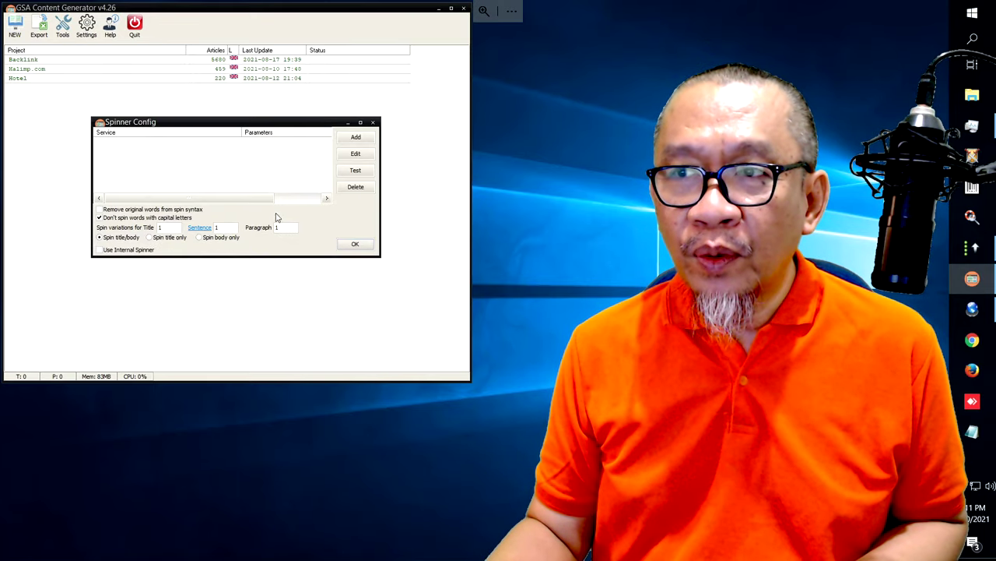
{"action": "left_click", "coordinate": [359, 137]}
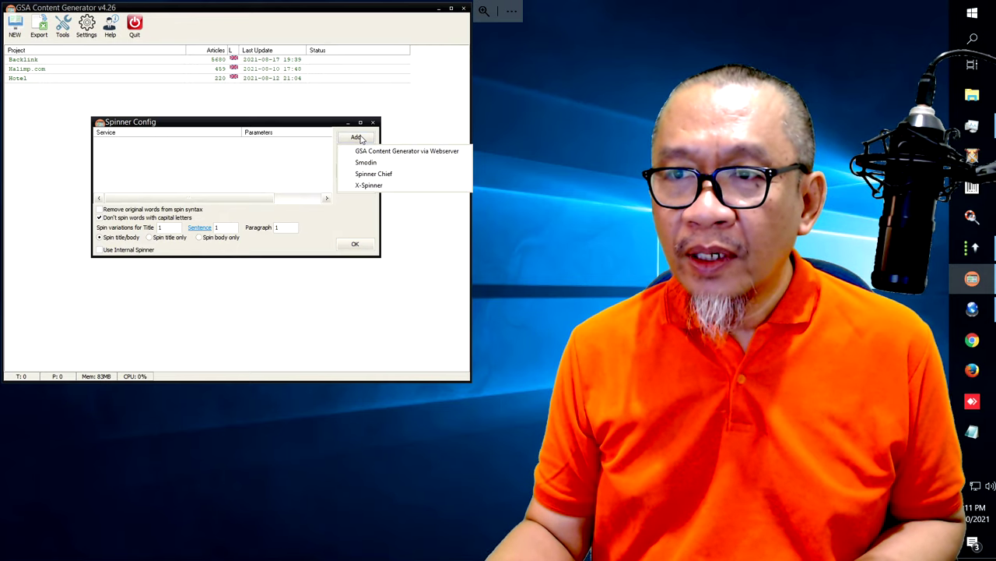
{"action": "left_click", "coordinate": [375, 176]}
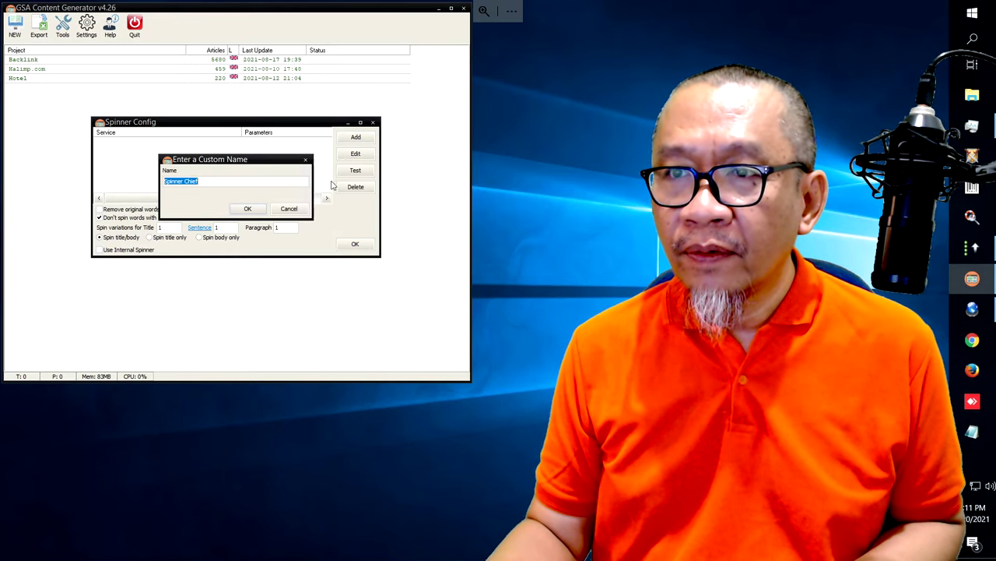
{"action": "left_click", "coordinate": [246, 211]}
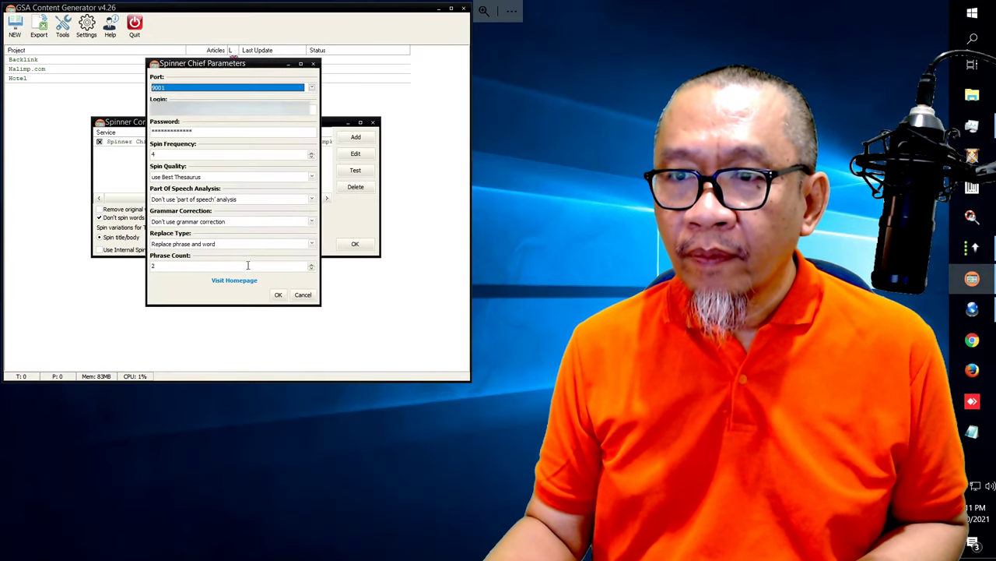
{"action": "left_click", "coordinate": [283, 301]}
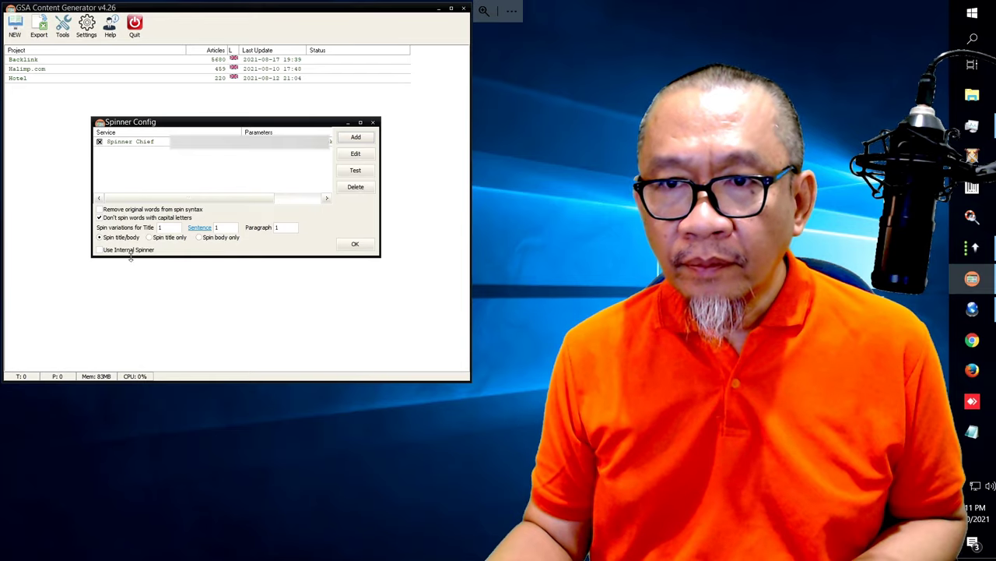
{"action": "left_click", "coordinate": [356, 246]}
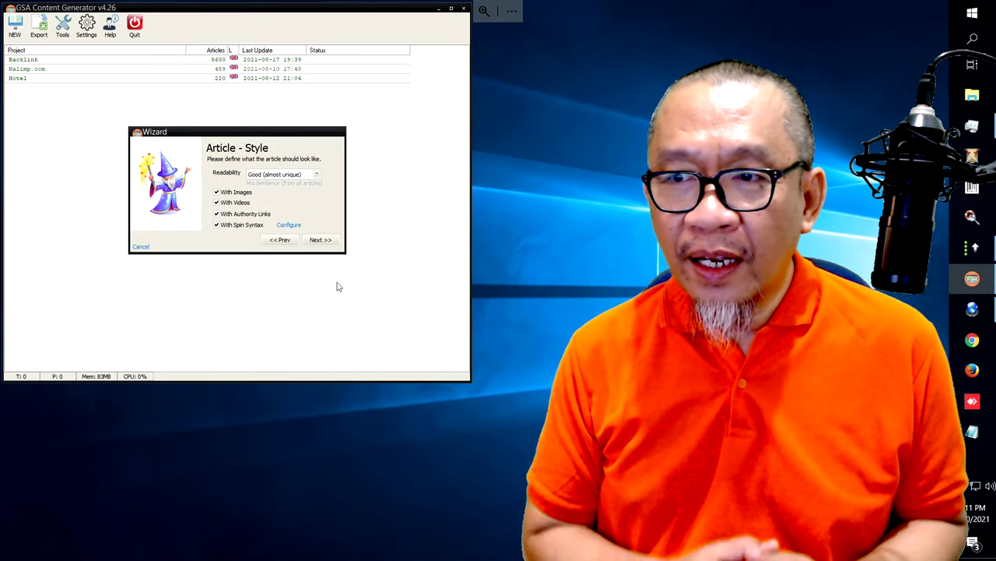
{"action": "left_click", "coordinate": [323, 241]}
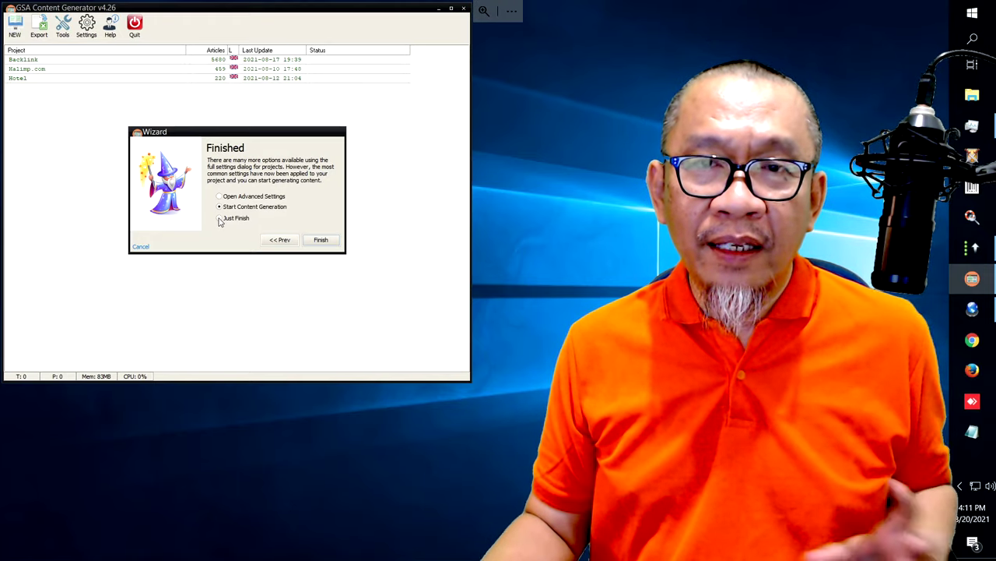
Complete the wizard with the Just Finish option, saving the project under the name Rendang
{"action": "left_click", "coordinate": [220, 218]}
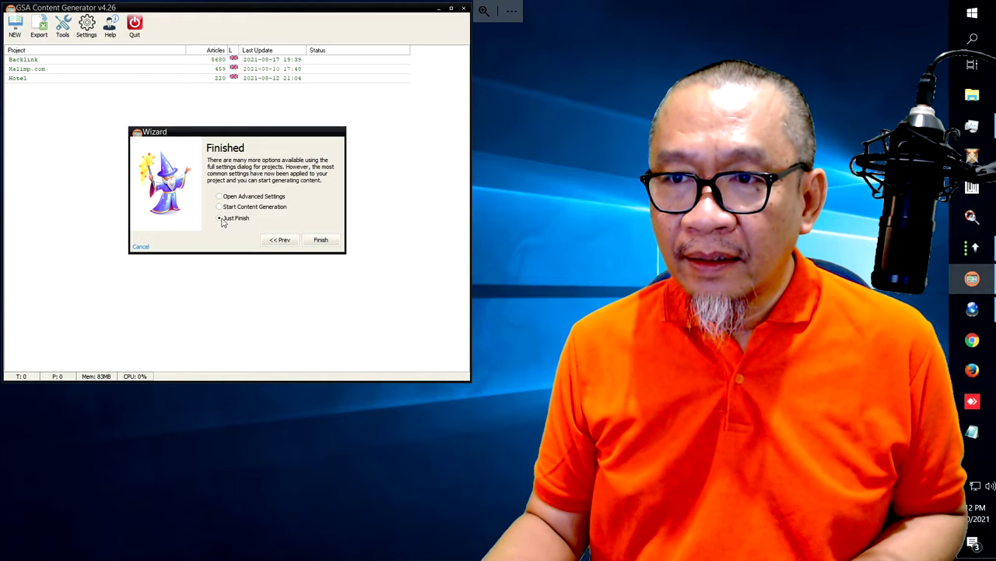
{"action": "left_click", "coordinate": [325, 242]}
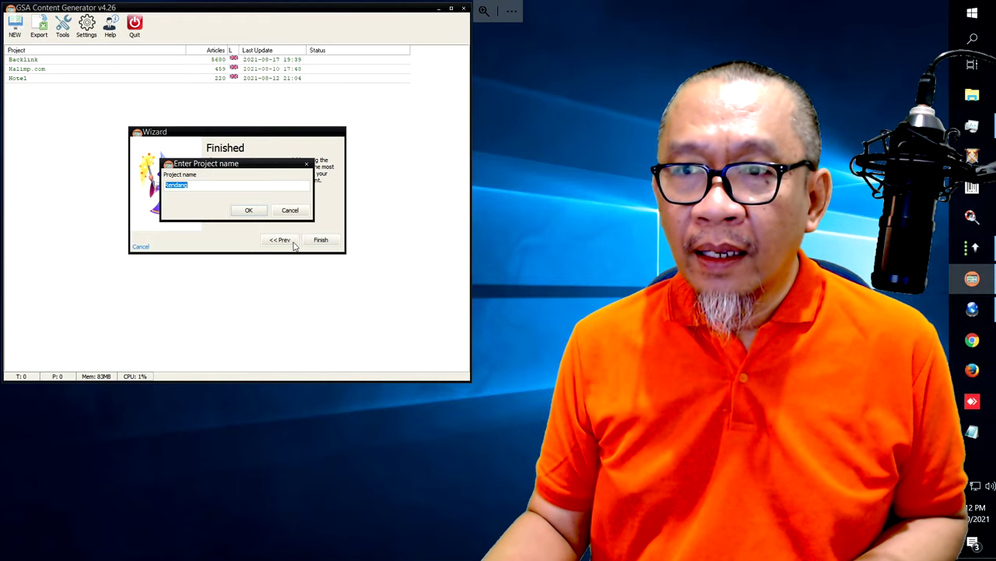
{"action": "left_click", "coordinate": [251, 211]}
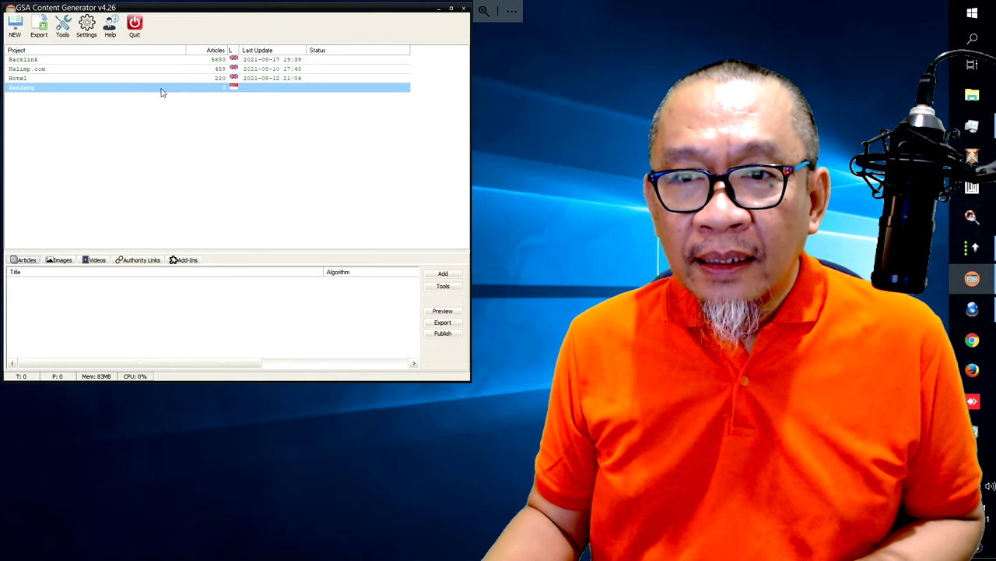
Find keywords related to Rendang using the preselected providers and add all the checked suggestions to the Rendang project
{"action": "double_click", "coordinate": [162, 92]}
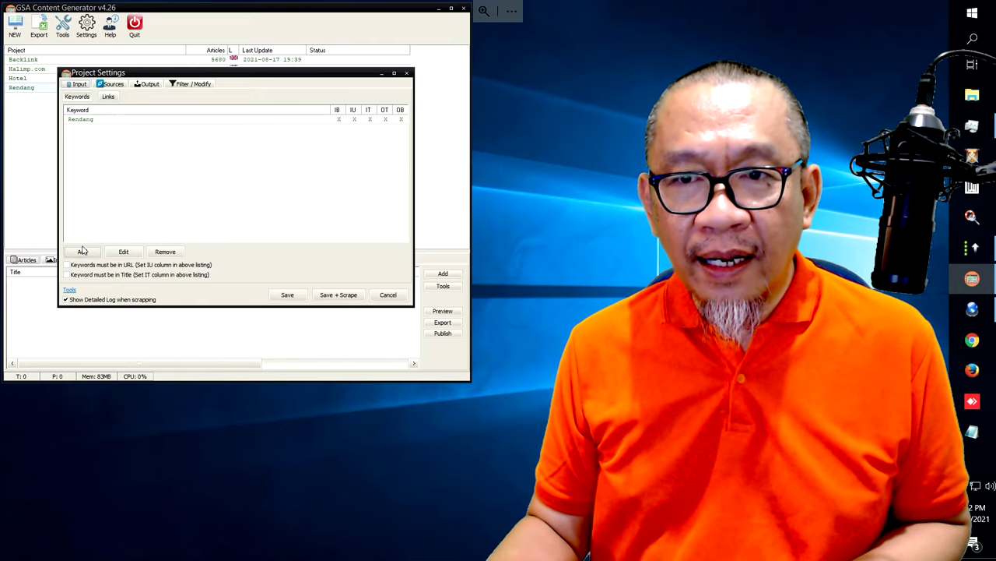
{"action": "left_click", "coordinate": [83, 252]}
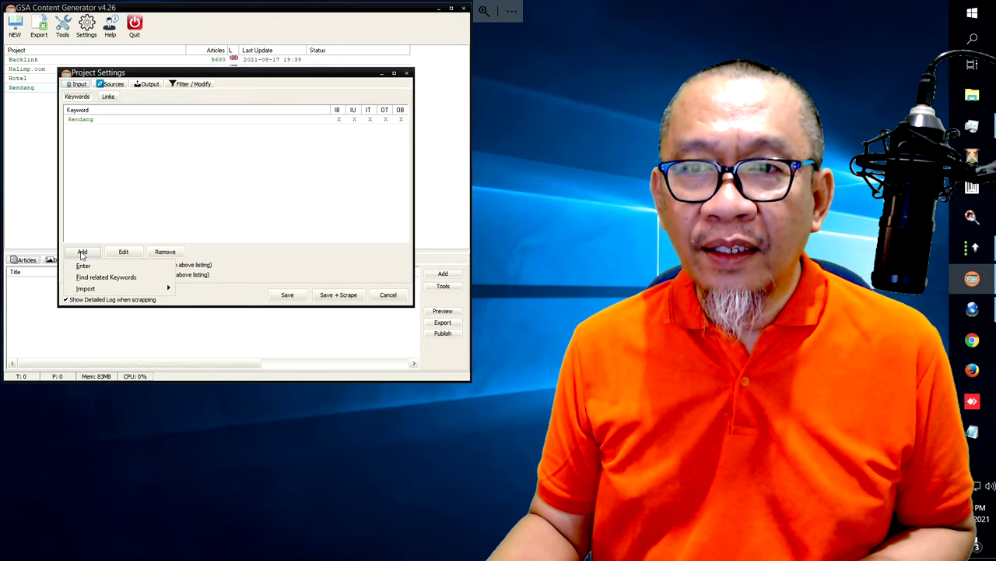
{"action": "left_click", "coordinate": [107, 279]}
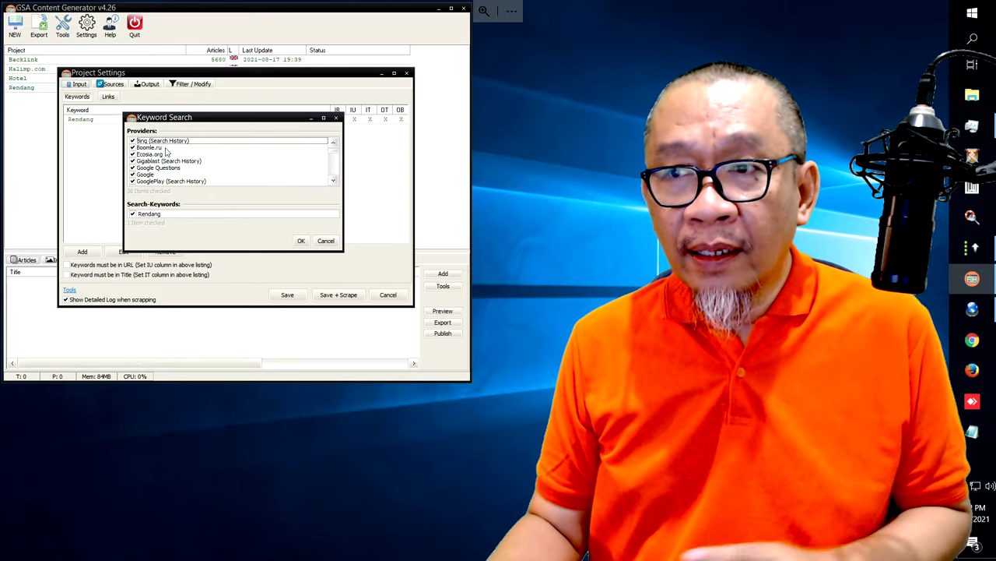
{"action": "left_click", "coordinate": [300, 242]}
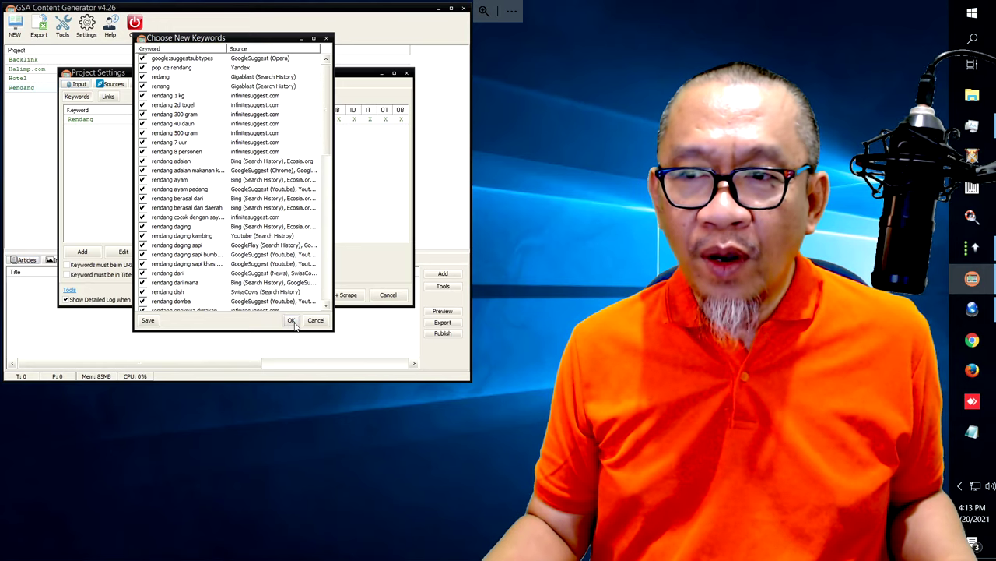
{"action": "left_click", "coordinate": [292, 322]}
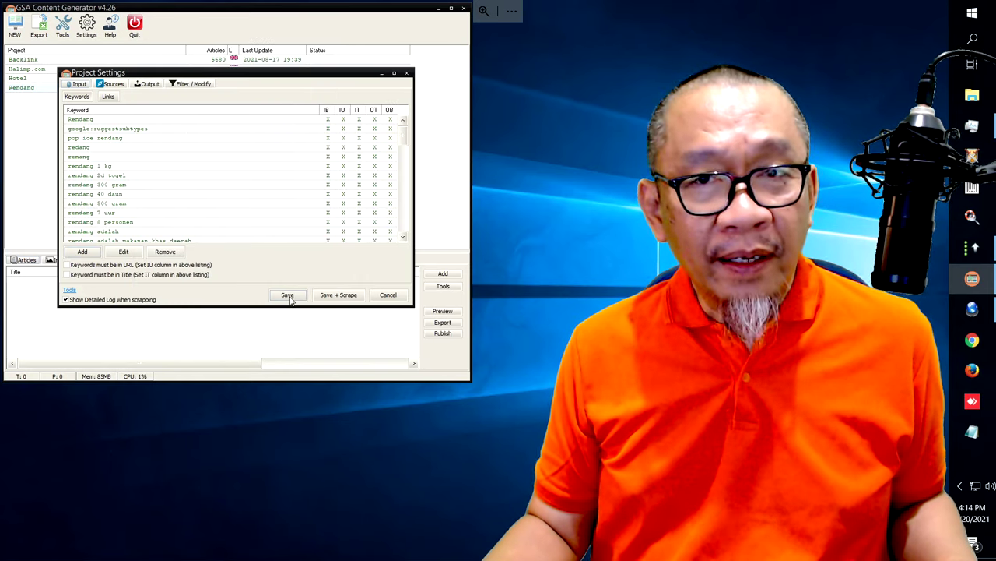
Save the project settings, correcting the add-in conflict by enabling Insert Add-In data in the output options
{"action": "left_click", "coordinate": [288, 296]}
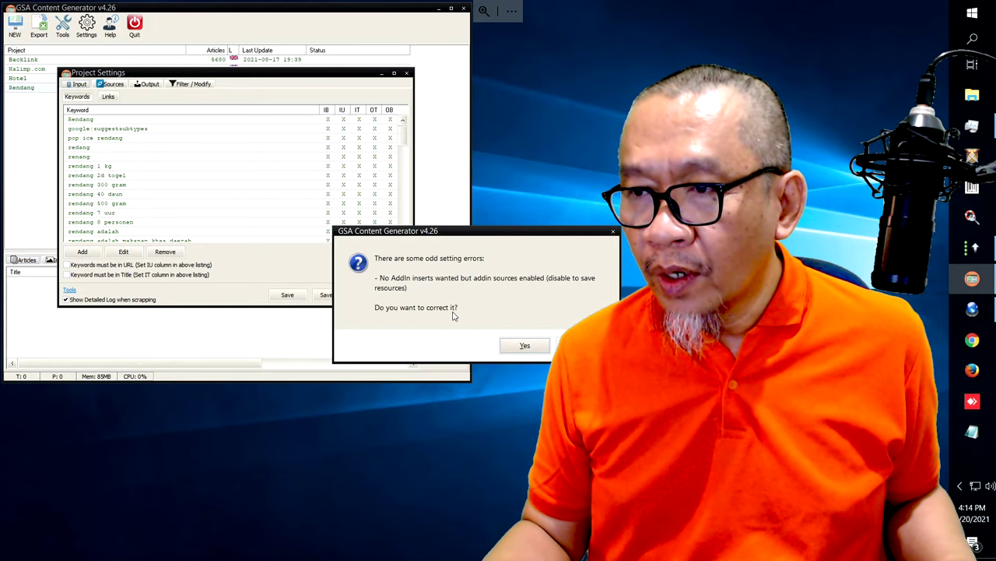
{"action": "left_click", "coordinate": [520, 345]}
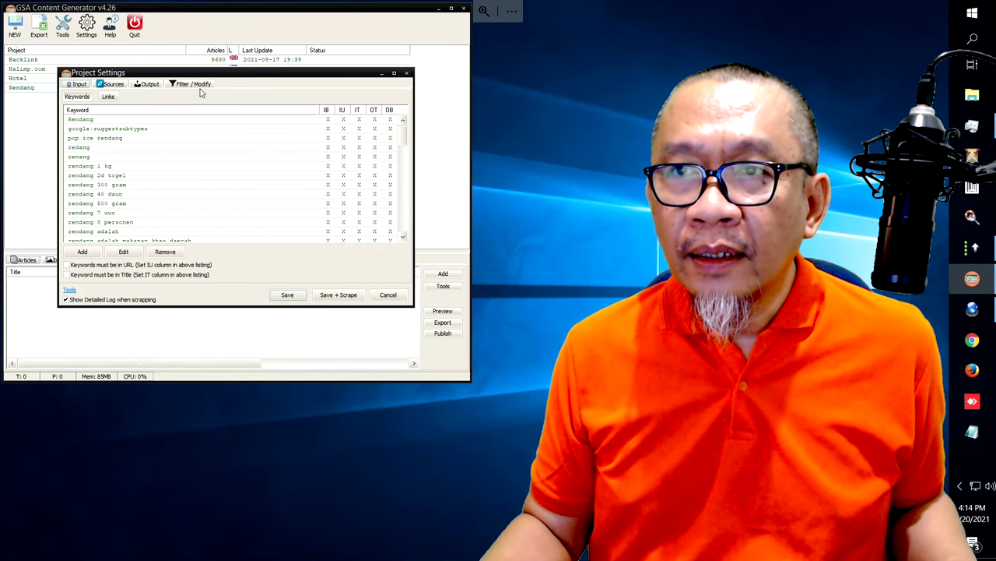
{"action": "left_click", "coordinate": [149, 84]}
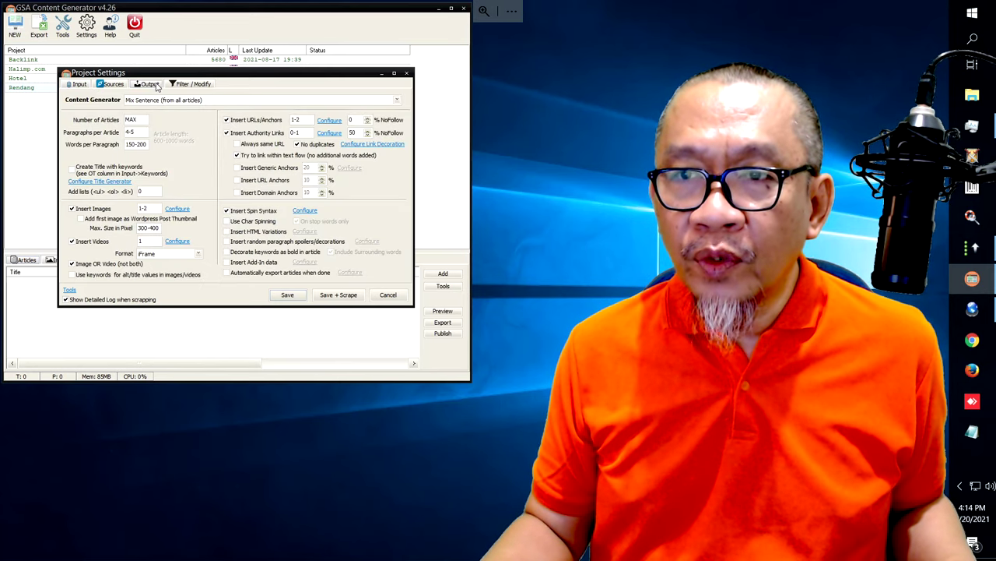
{"action": "left_click", "coordinate": [227, 262]}
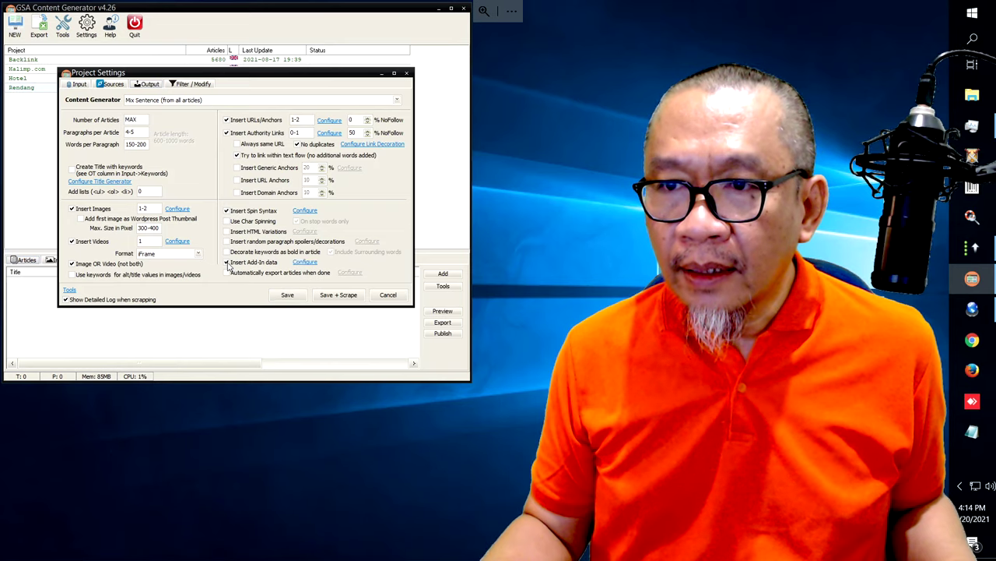
{"action": "left_click", "coordinate": [287, 295]}
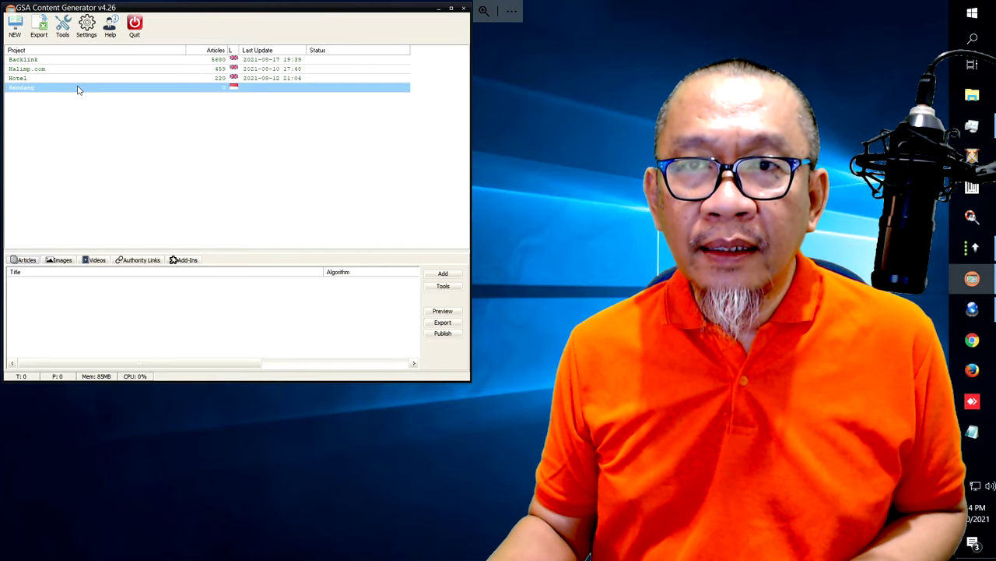
{"action": "double_click", "coordinate": [77, 89]}
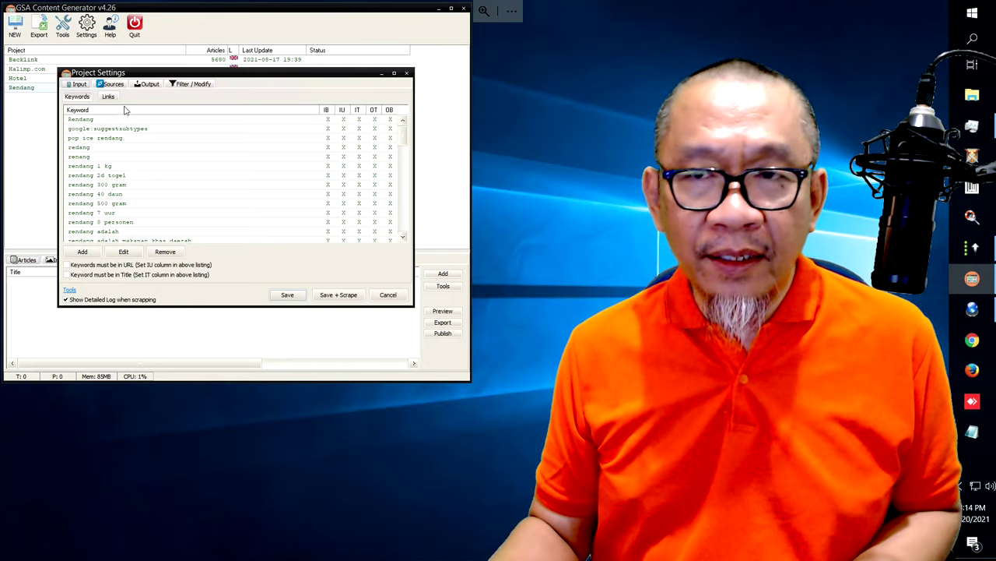
{"action": "left_click", "coordinate": [108, 96]}
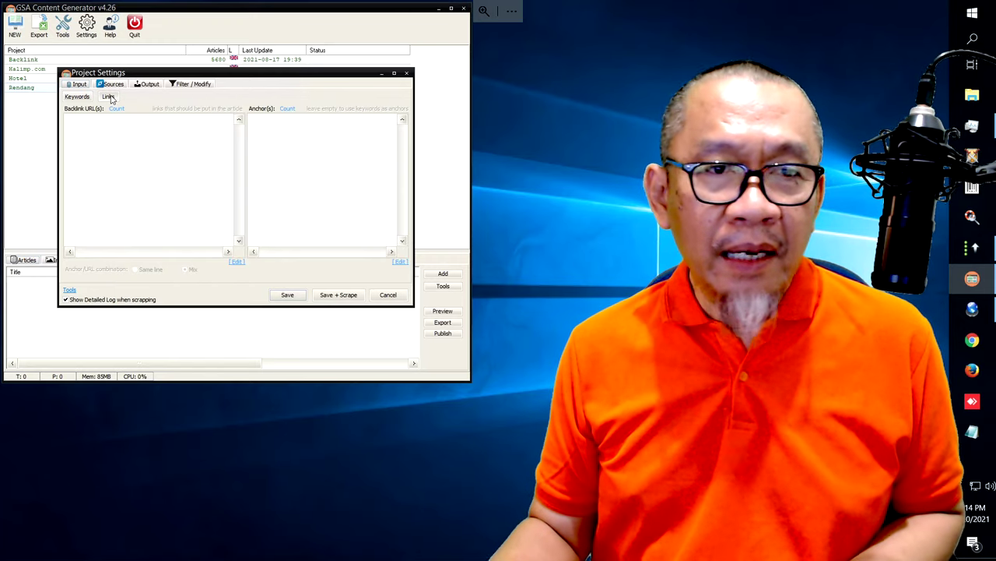
{"action": "left_click", "coordinate": [109, 123]}
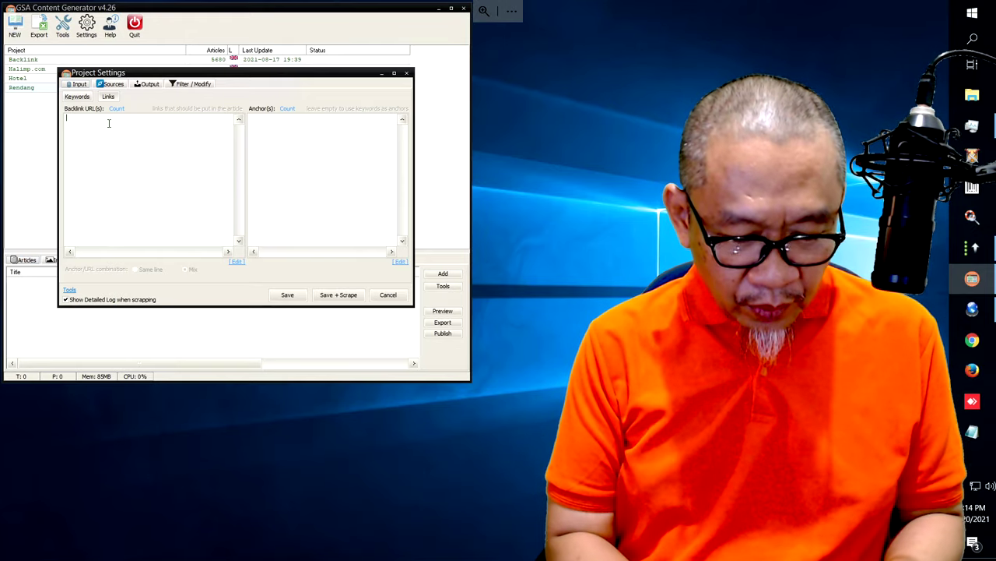
{"action": "type", "text": "ttps"}
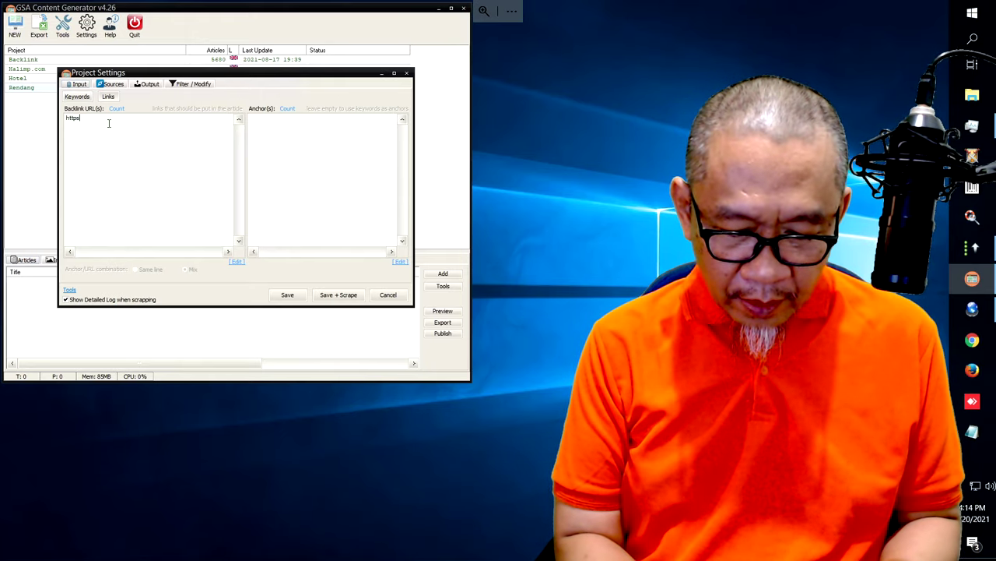
{"action": "type", "text": "://"}
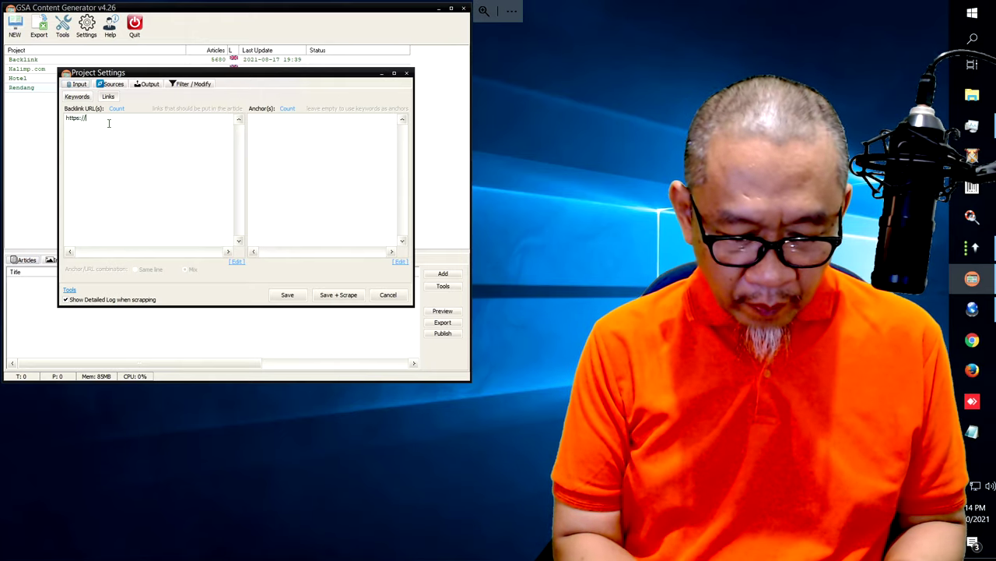
{"action": "type", "text": "prim"}
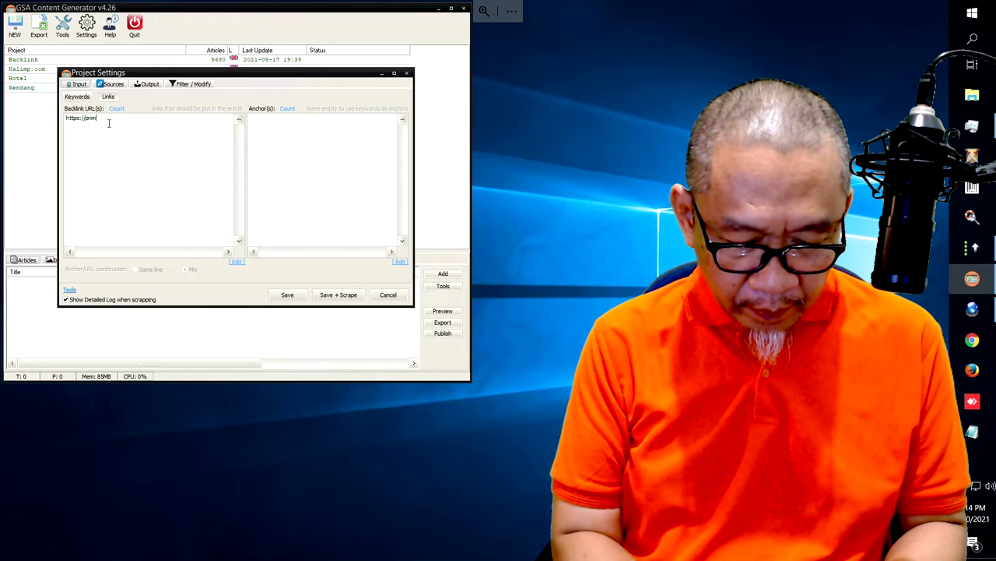
{"action": "type", "text": "ered"}
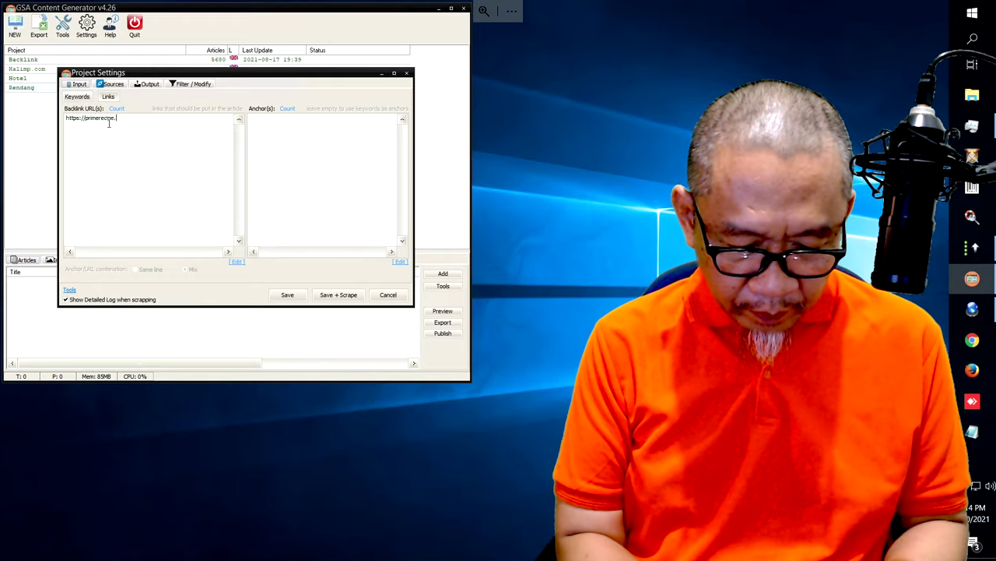
{"action": "type", "text": "ge.com/"}
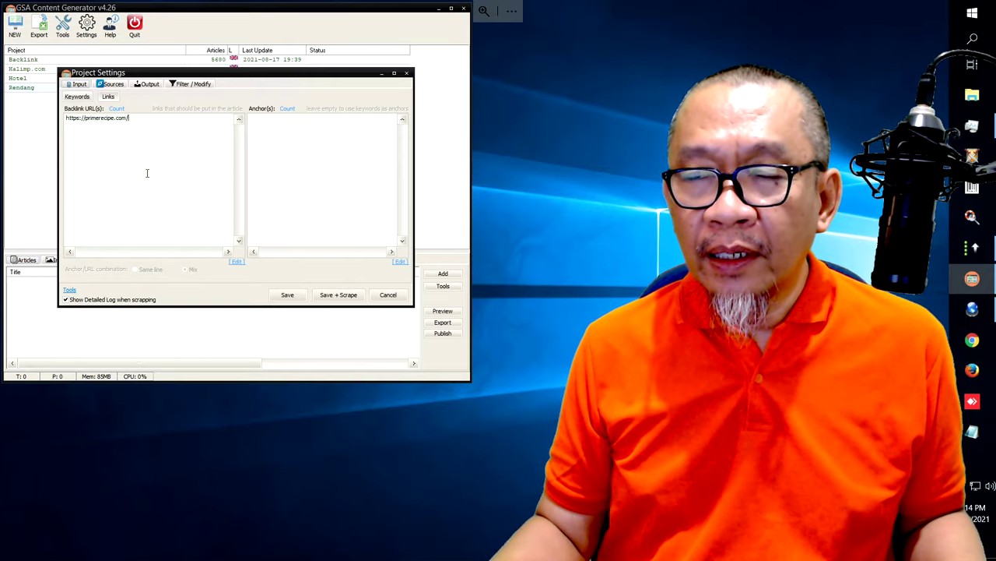
{"action": "left_click", "coordinate": [299, 120]}
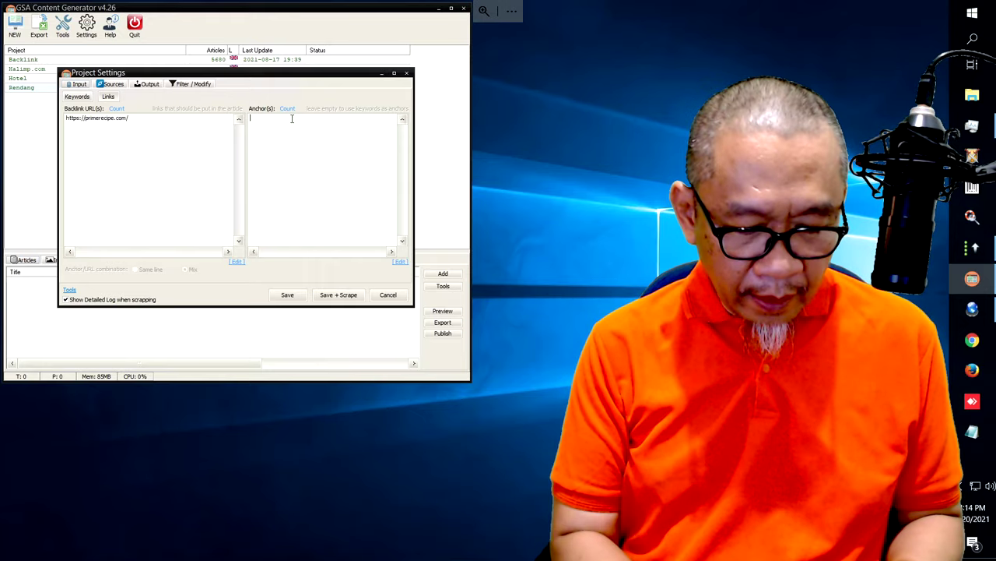
{"action": "type", "text": "Rendang"}
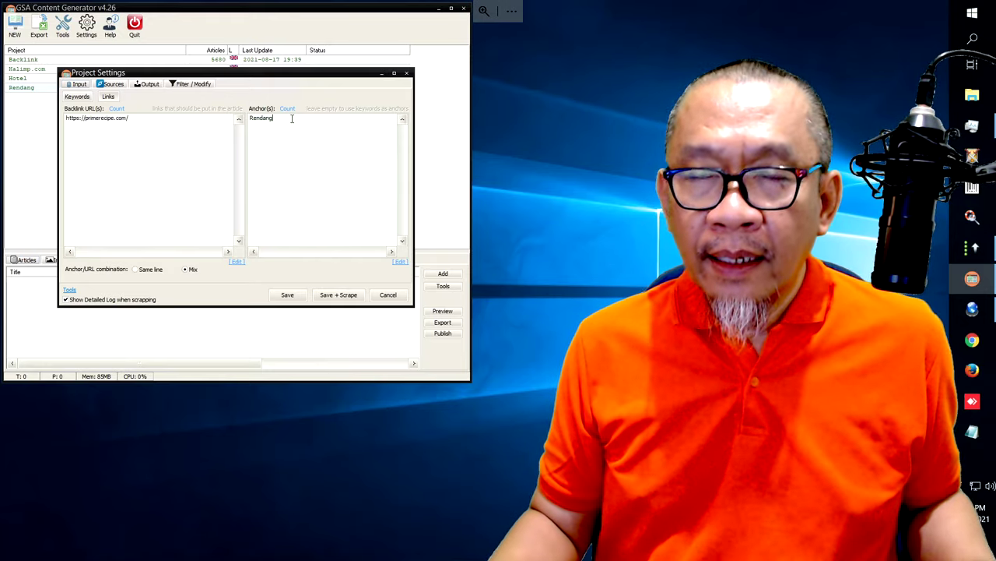
Enable using keywords for alt/title values in images and videos, save the project and start scraping, hiding the progress window
{"action": "left_click", "coordinate": [113, 84]}
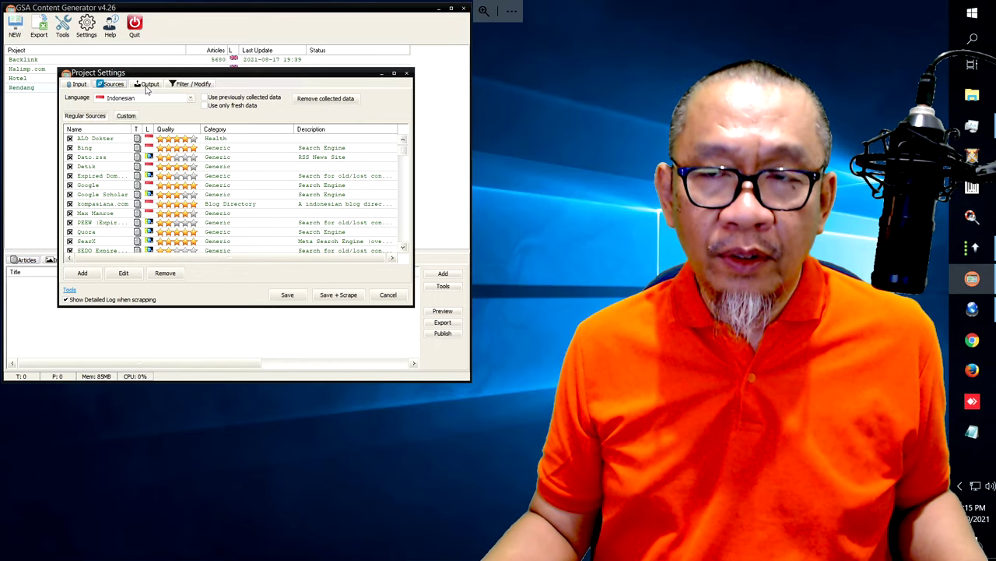
{"action": "left_click", "coordinate": [146, 85]}
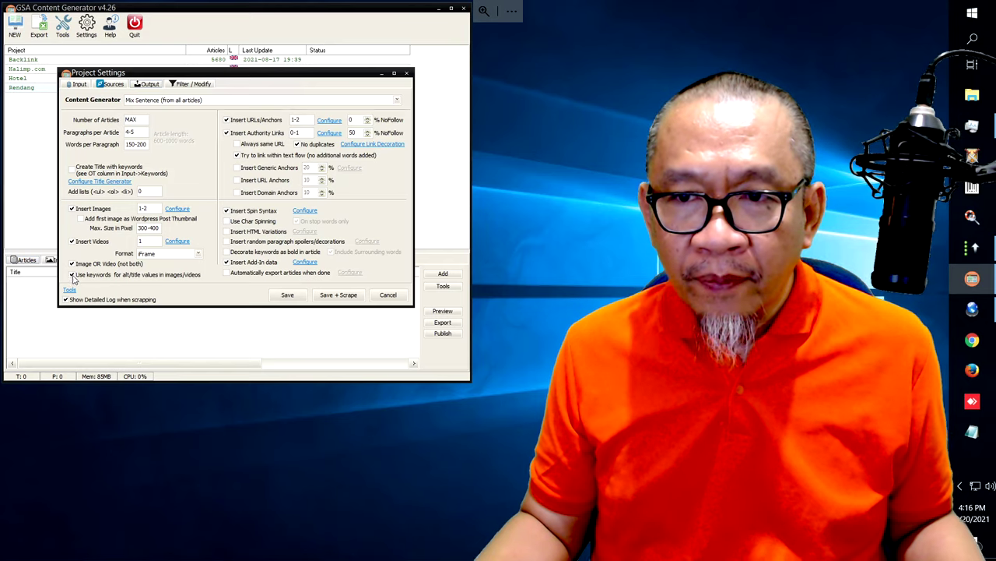
{"action": "left_click", "coordinate": [71, 275]}
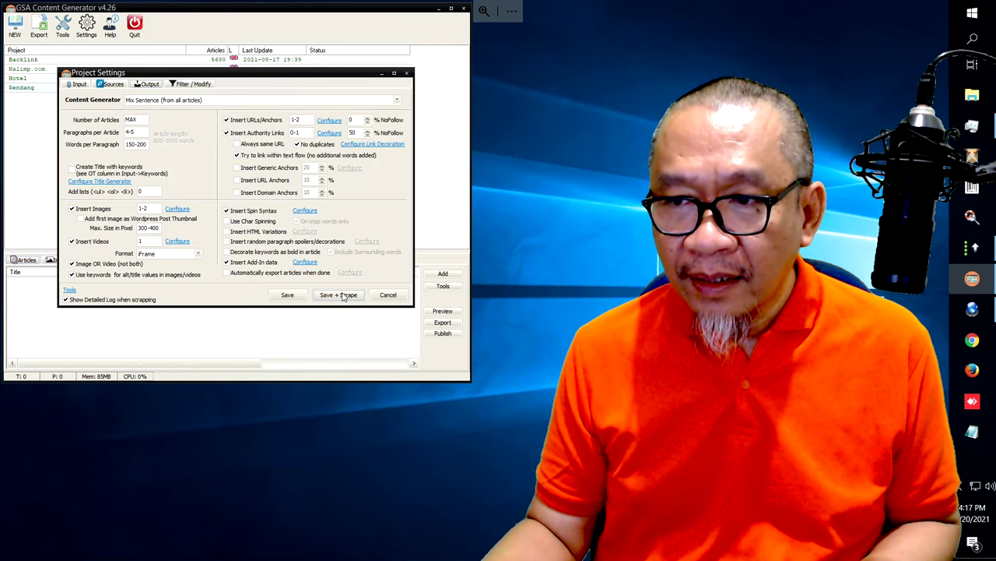
{"action": "left_click", "coordinate": [343, 296]}
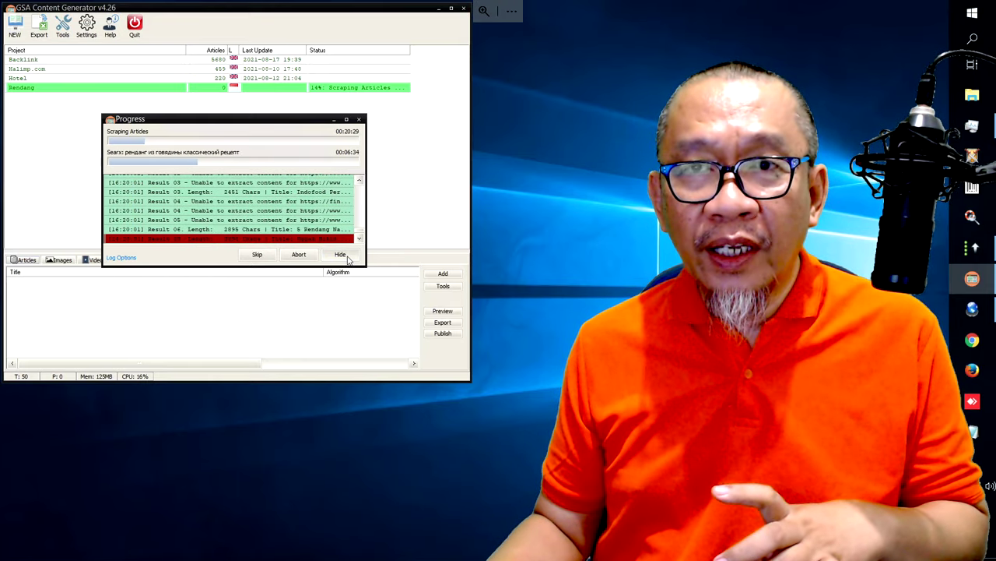
{"action": "left_click", "coordinate": [347, 256]}
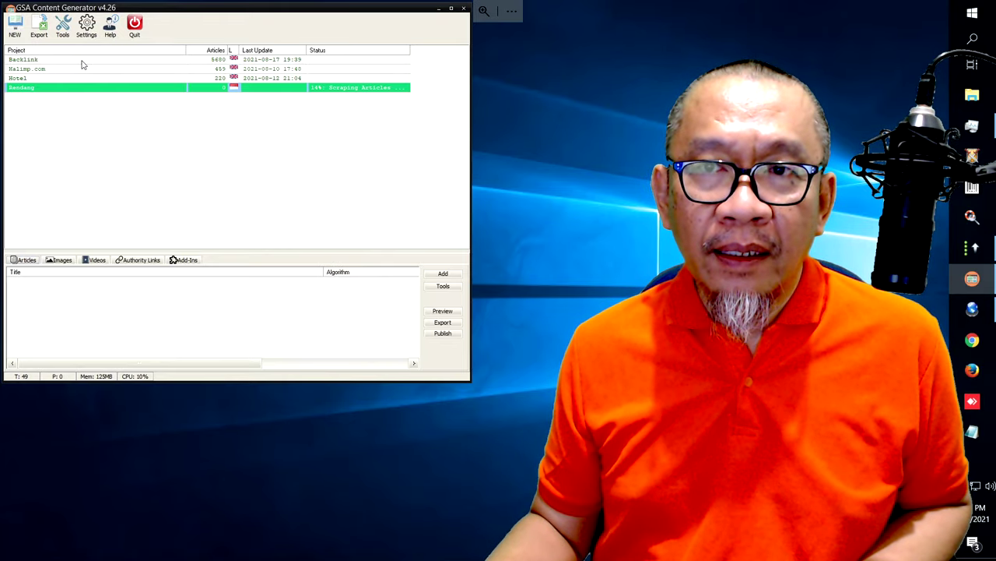
Show the Backlink project's articles and enlarge the article list and the window to reveal the algorithm and size details
{"action": "left_click", "coordinate": [82, 60]}
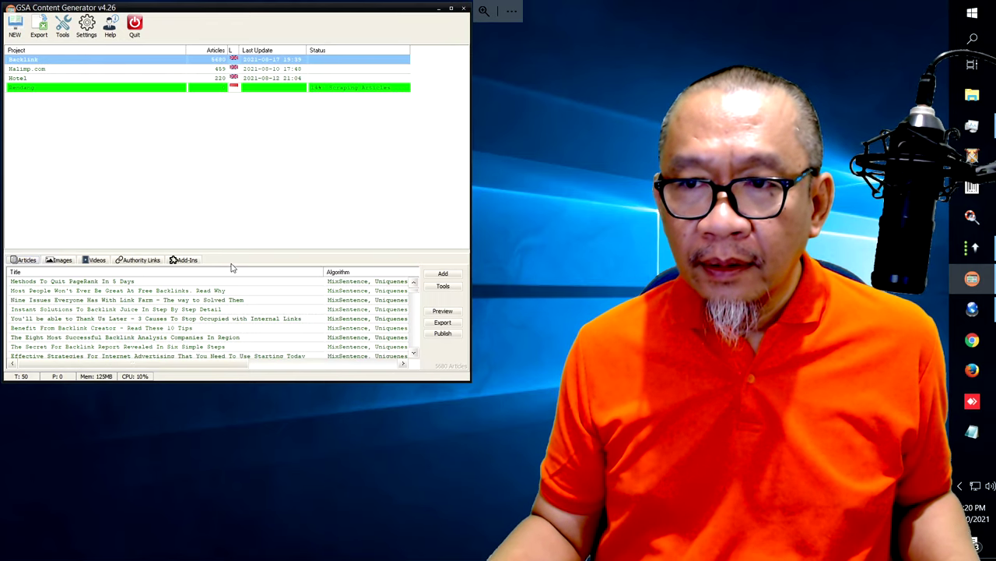
{"action": "left_click_drag", "start_coordinate": [232, 252], "coordinate": [242, 145]}
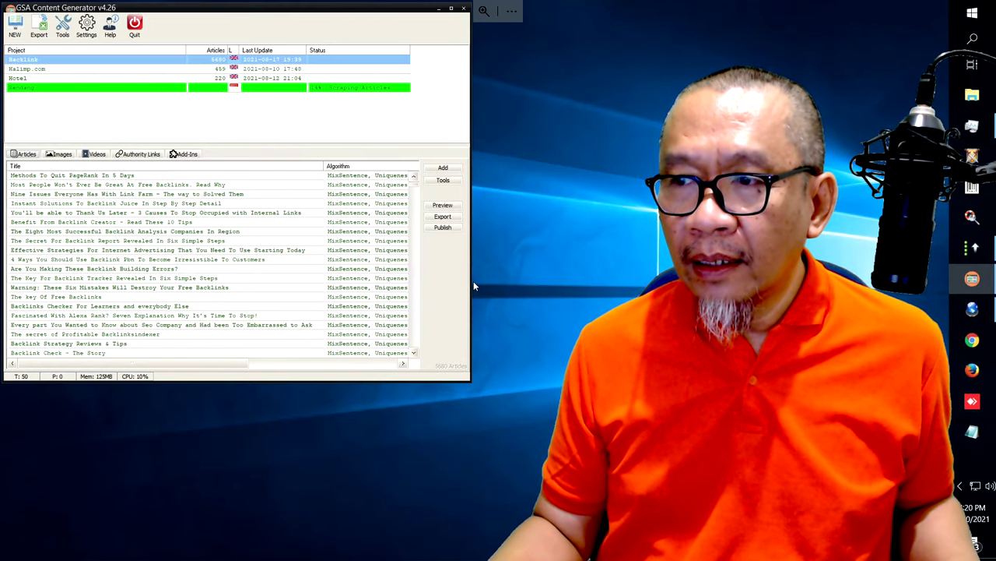
{"action": "left_click_drag", "start_coordinate": [471, 280], "coordinate": [651, 269]}
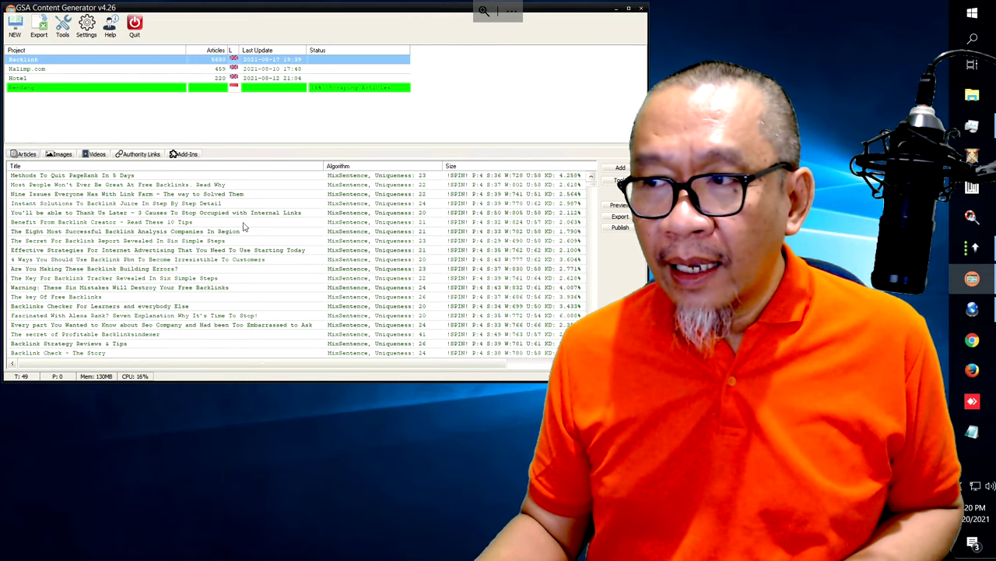
Select all articles of the Backlink project and export them in the format "HTML (no spin) - Keyword as File name"
{"action": "left_click", "coordinate": [243, 223]}
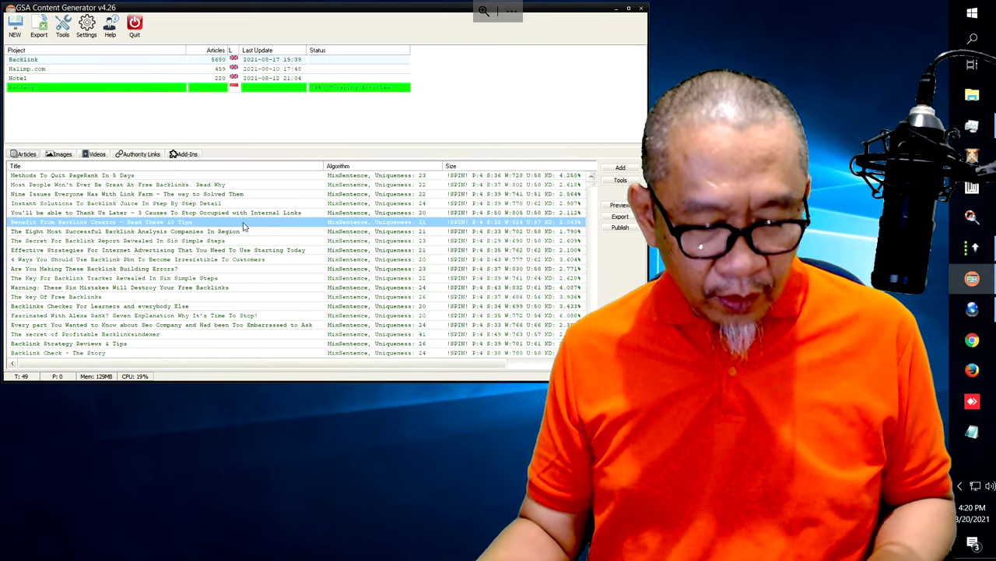
{"action": "key", "text": "ctrl+a"}
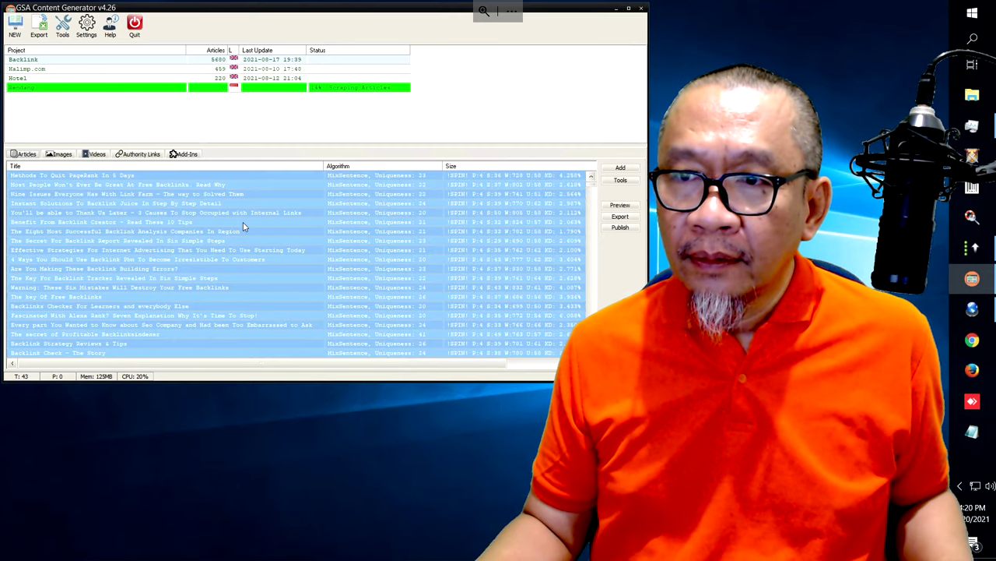
{"action": "left_click", "coordinate": [621, 217]}
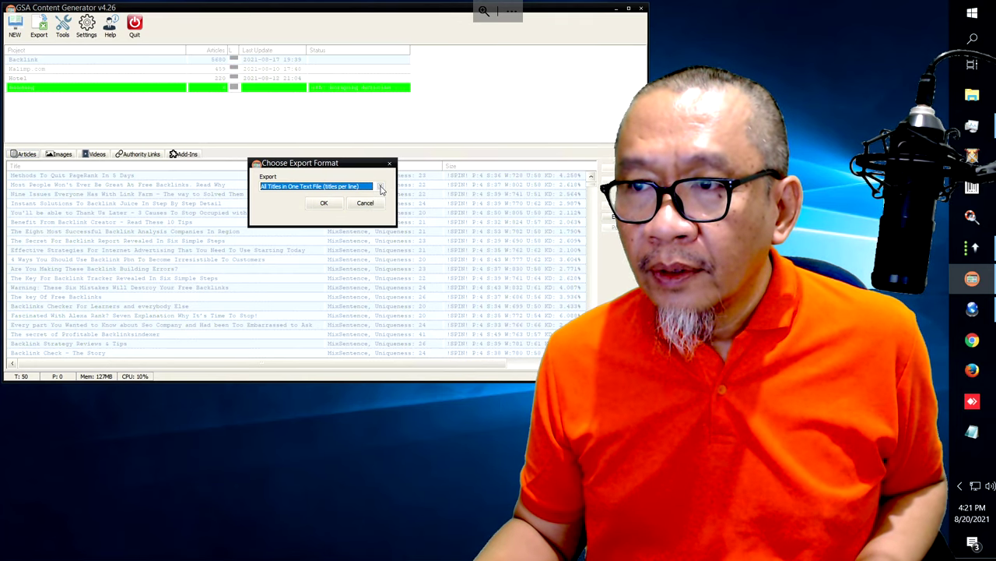
{"action": "left_click", "coordinate": [380, 187]}
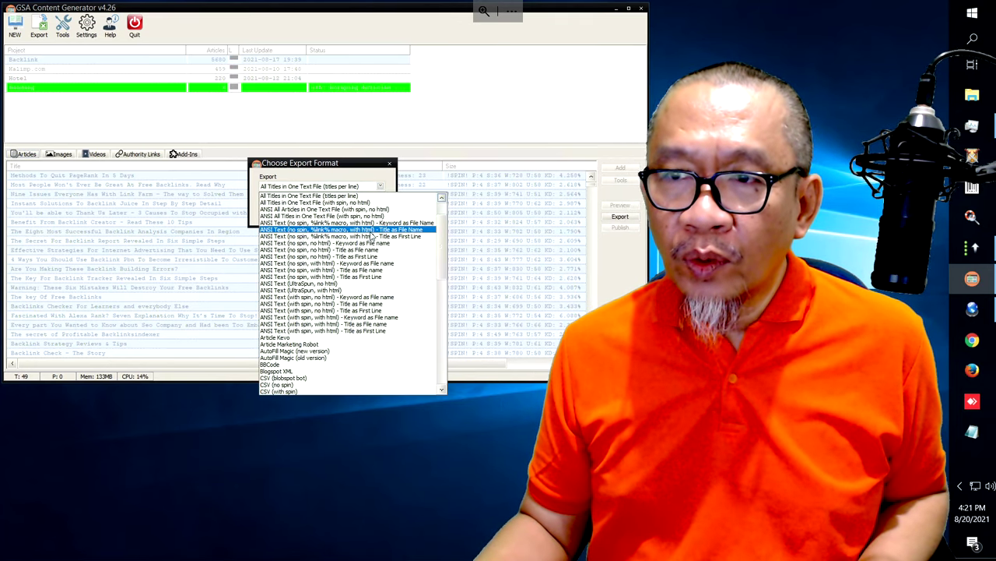
{"action": "scroll", "coordinate": [436, 238], "scroll_direction": "up", "scroll_amount": 2}
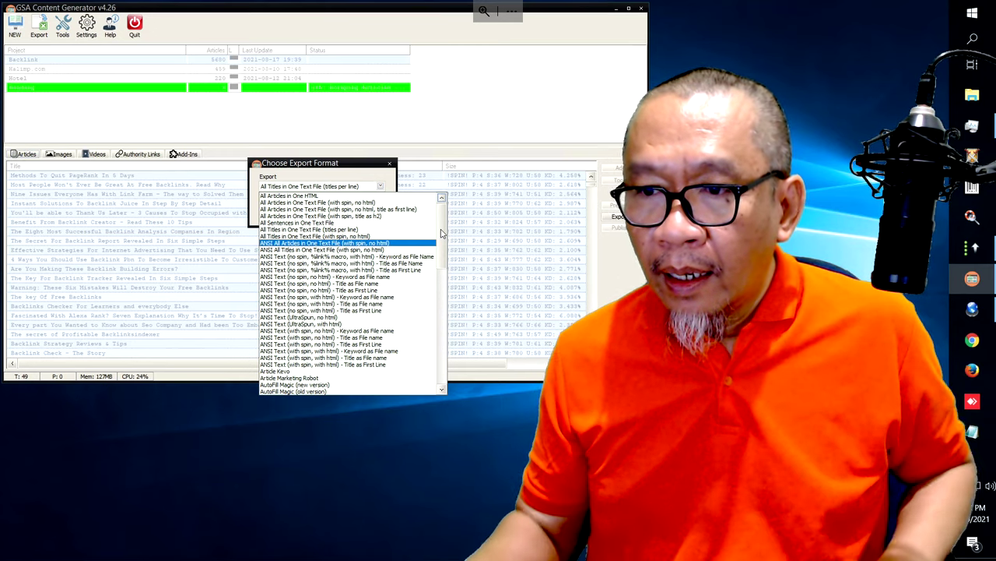
{"action": "left_click_drag", "start_coordinate": [441, 234], "coordinate": [438, 282]}
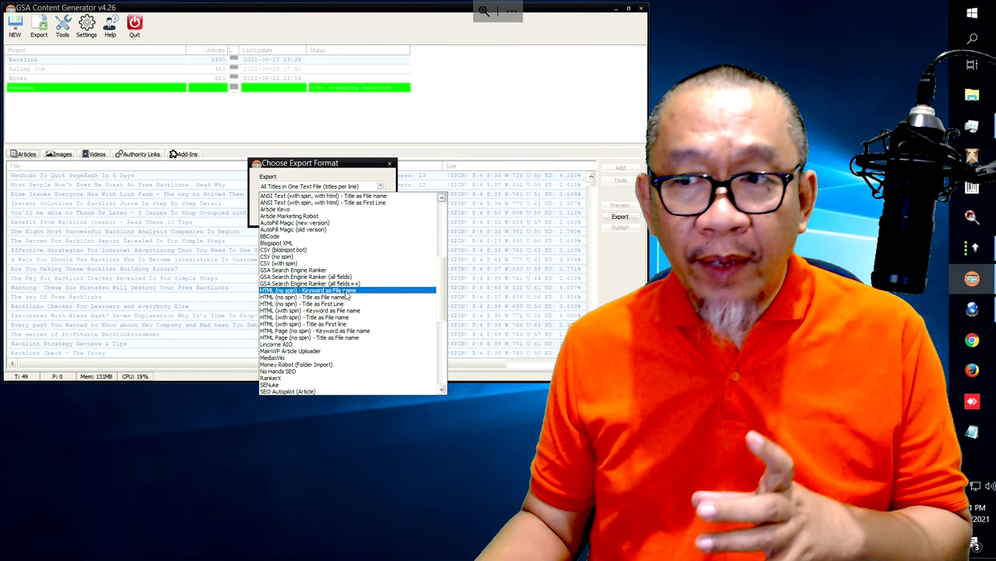
{"action": "left_click", "coordinate": [347, 293]}
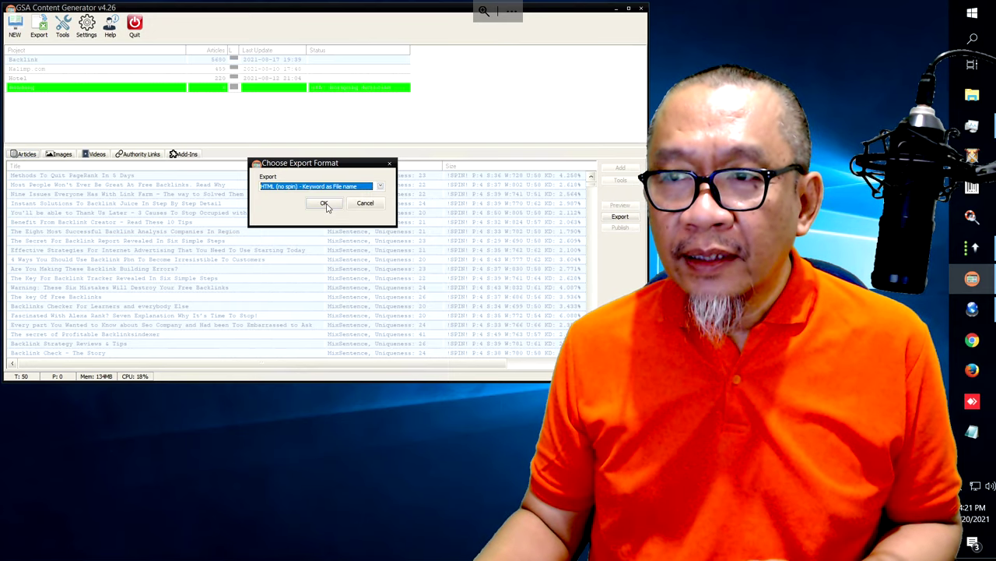
{"action": "left_click", "coordinate": [326, 204]}
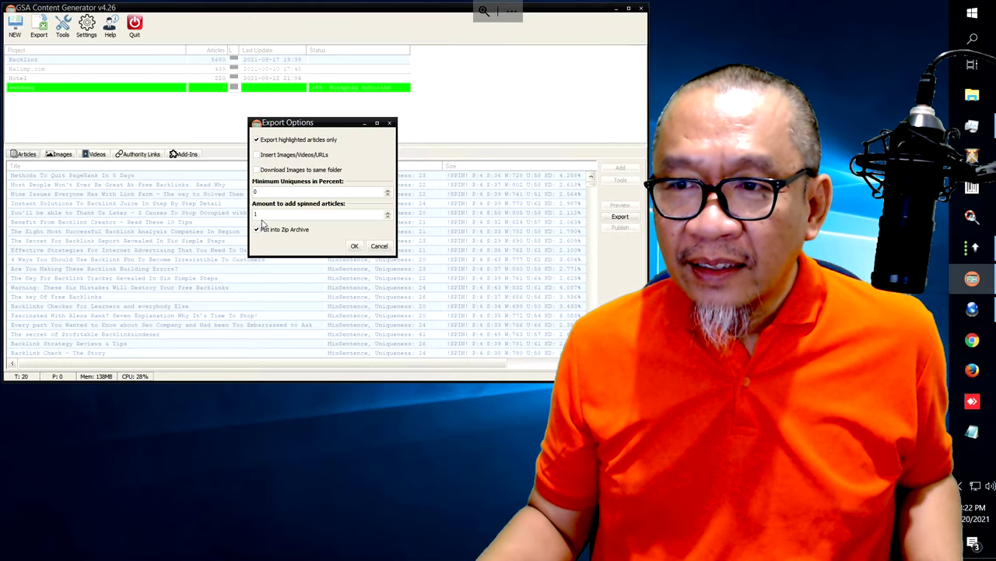
Accept the export options for highlighted articles in a zip archive and choose the BACKLINK folder under GSA CG OUTPUT as destination
{"action": "left_click", "coordinate": [355, 247]}
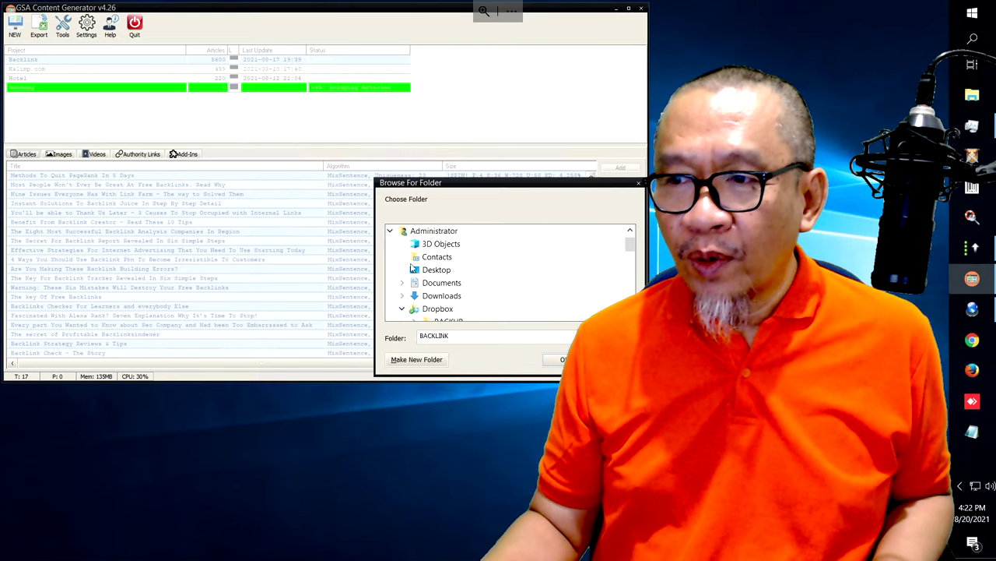
{"action": "scroll", "coordinate": [433, 288], "scroll_direction": "down", "scroll_amount": 1}
{"action": "double_click", "coordinate": [481, 297]}
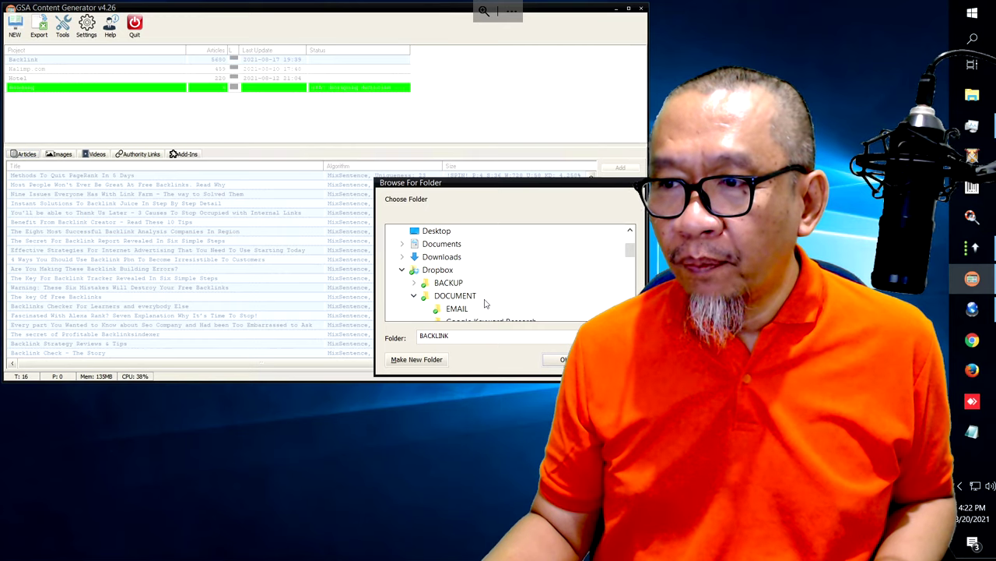
{"action": "scroll", "coordinate": [484, 303], "scroll_direction": "down", "scroll_amount": 2}
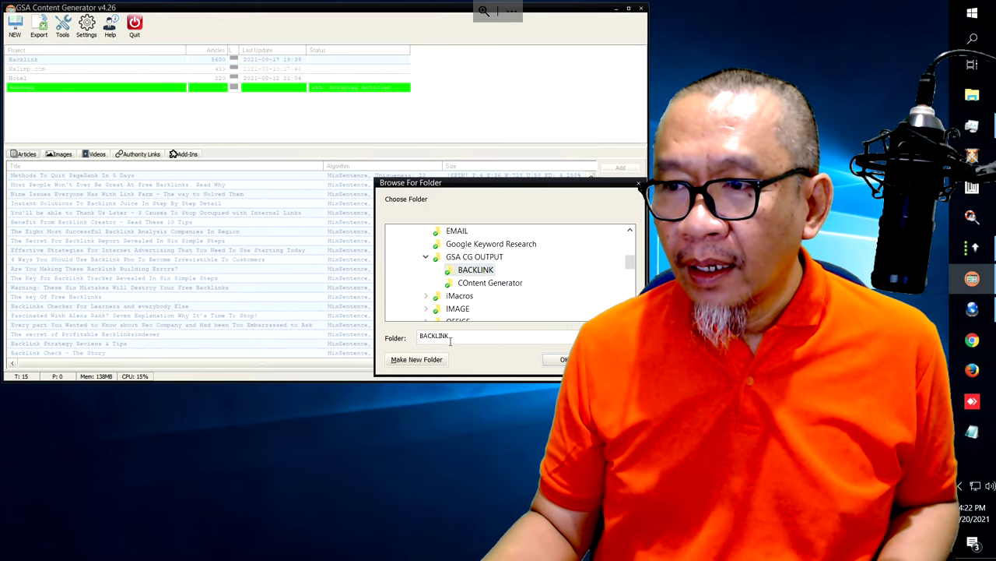
{"action": "left_click", "coordinate": [560, 361]}
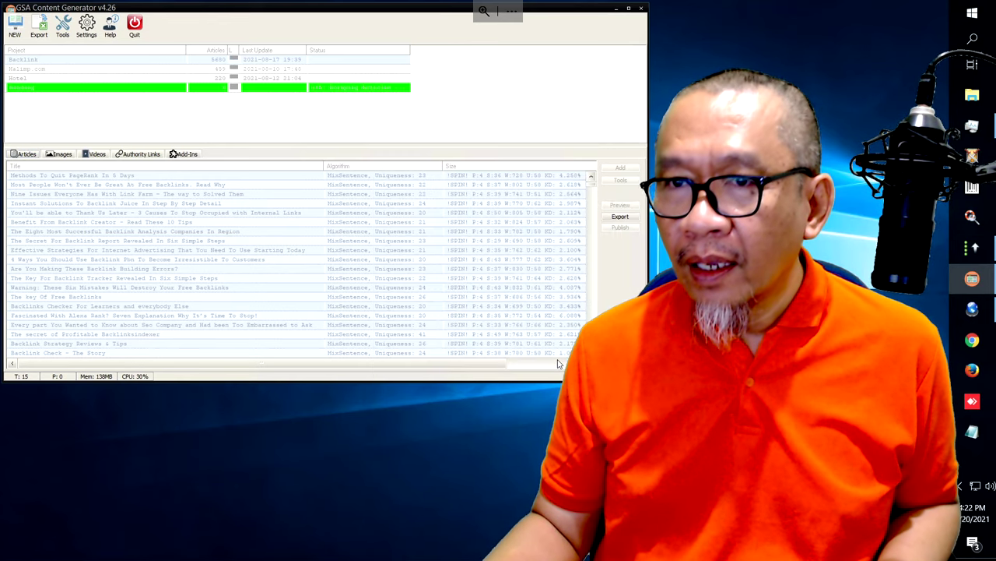